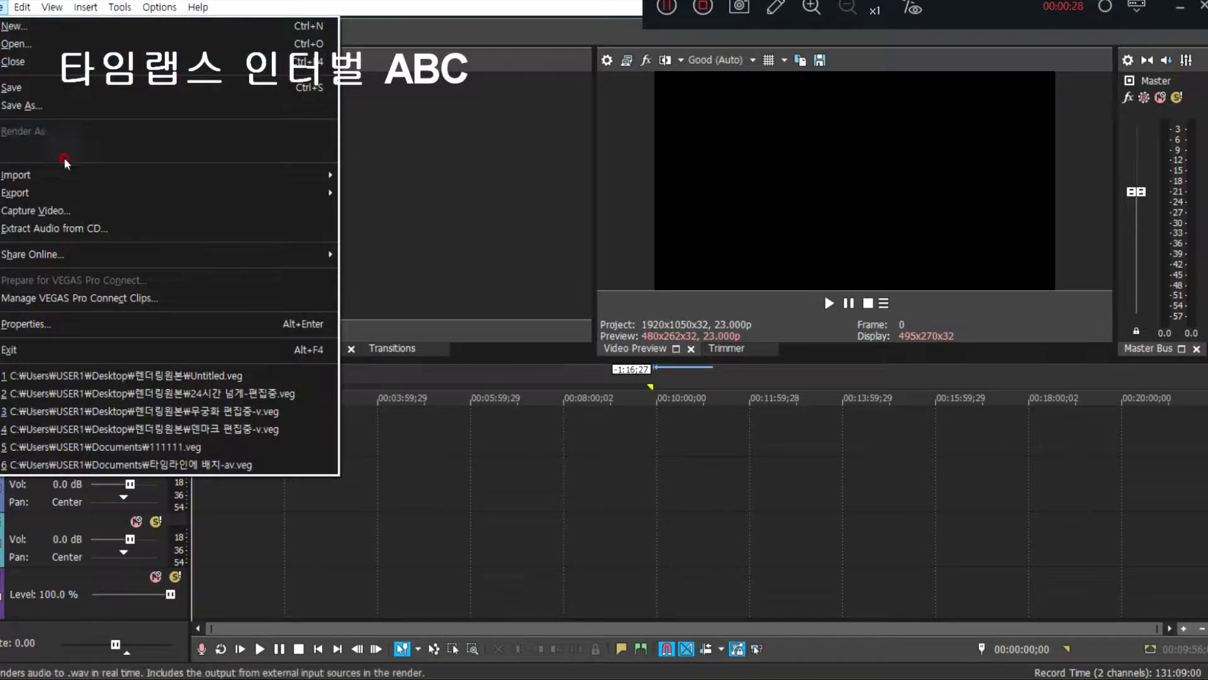
Import the two MP3s, three videos (동영상1–3) and three photos (사진1–3) from the desktop folder 베가스003용 as project media.
mouse_move(64, 173)
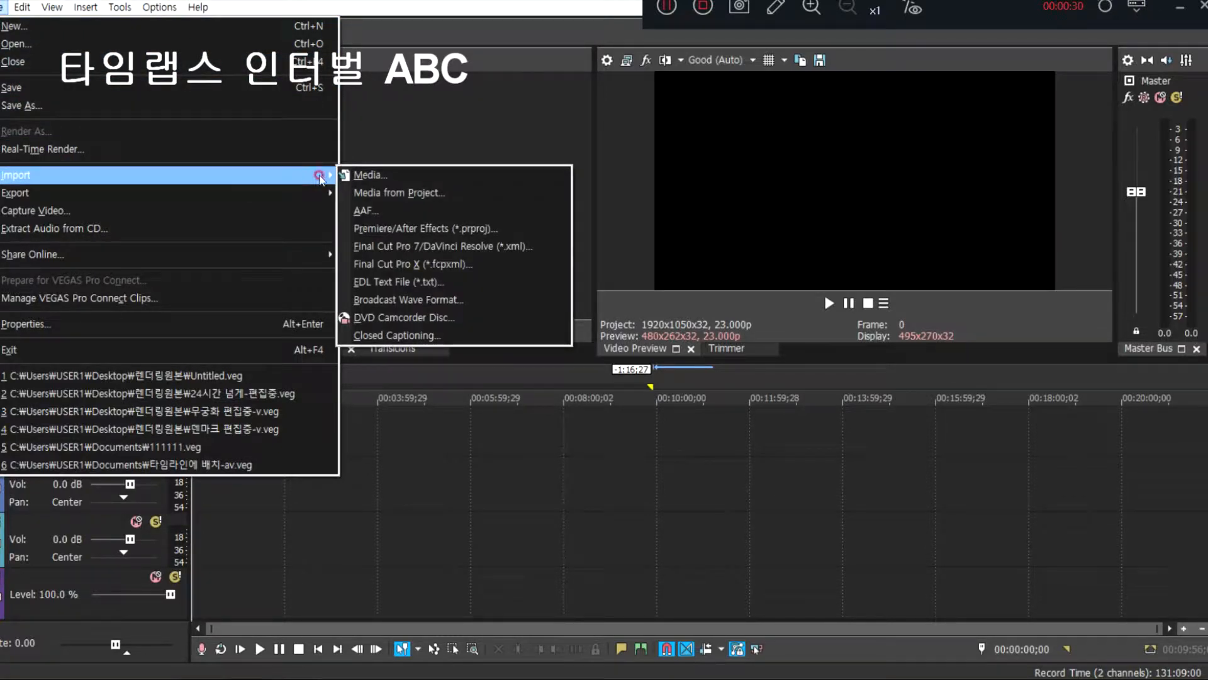
click(364, 175)
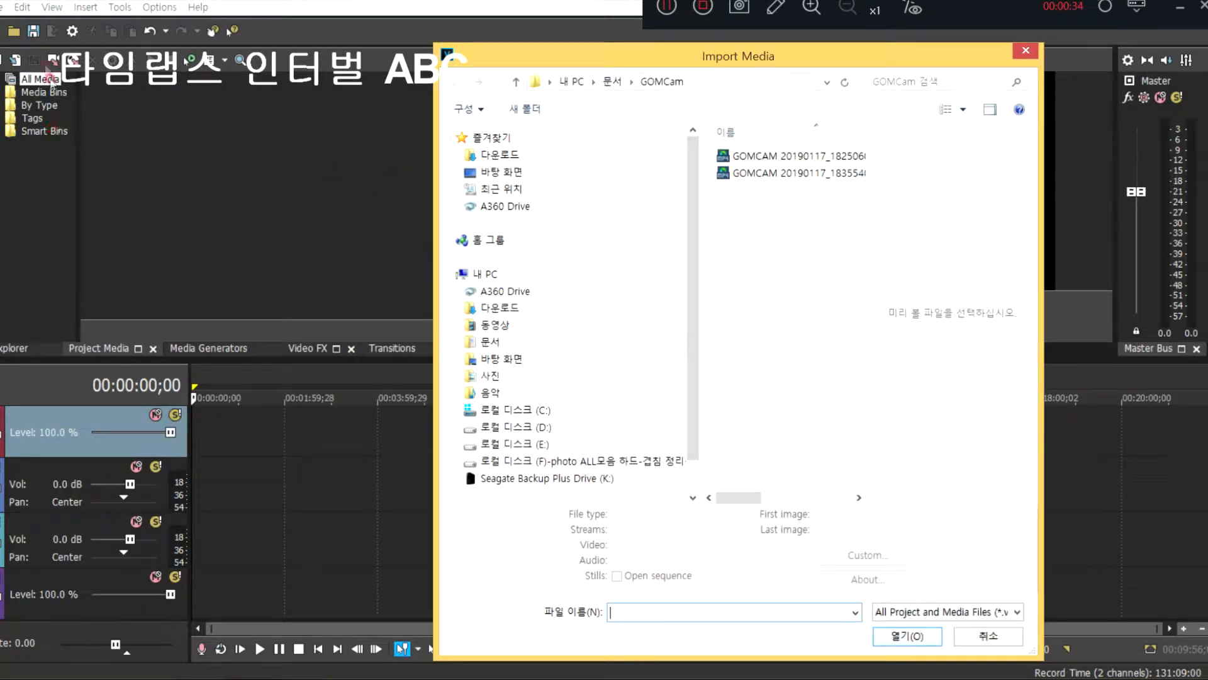
click(511, 173)
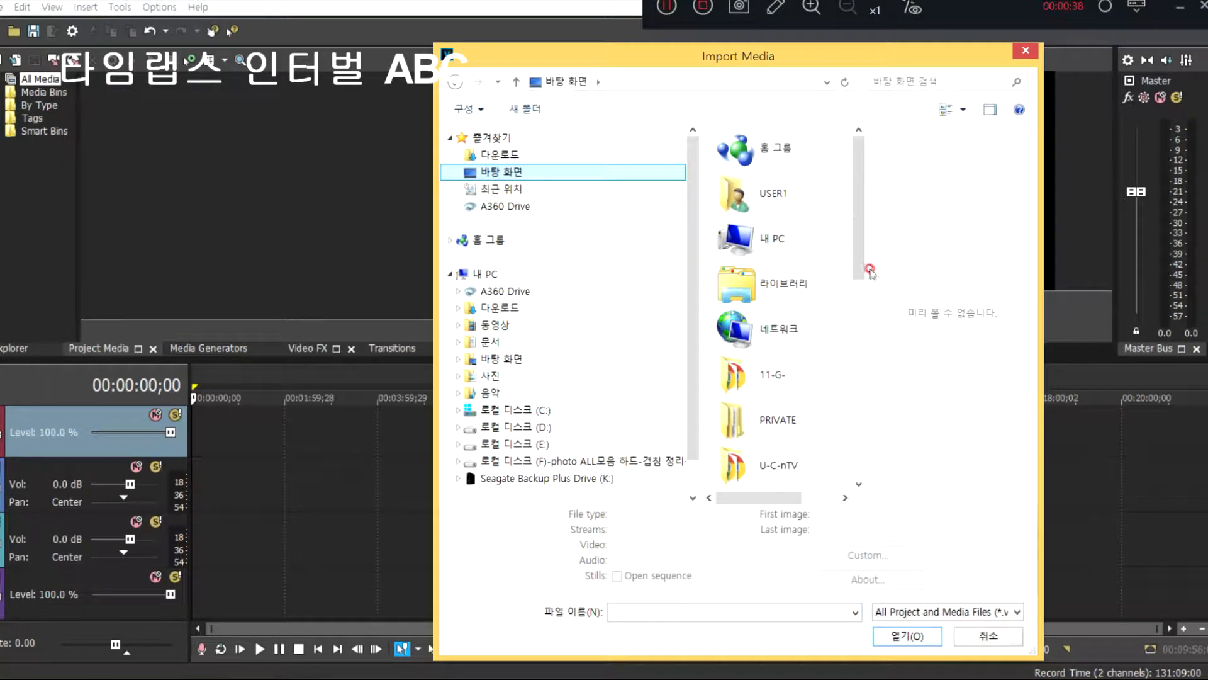
drag(854, 250, 854, 306)
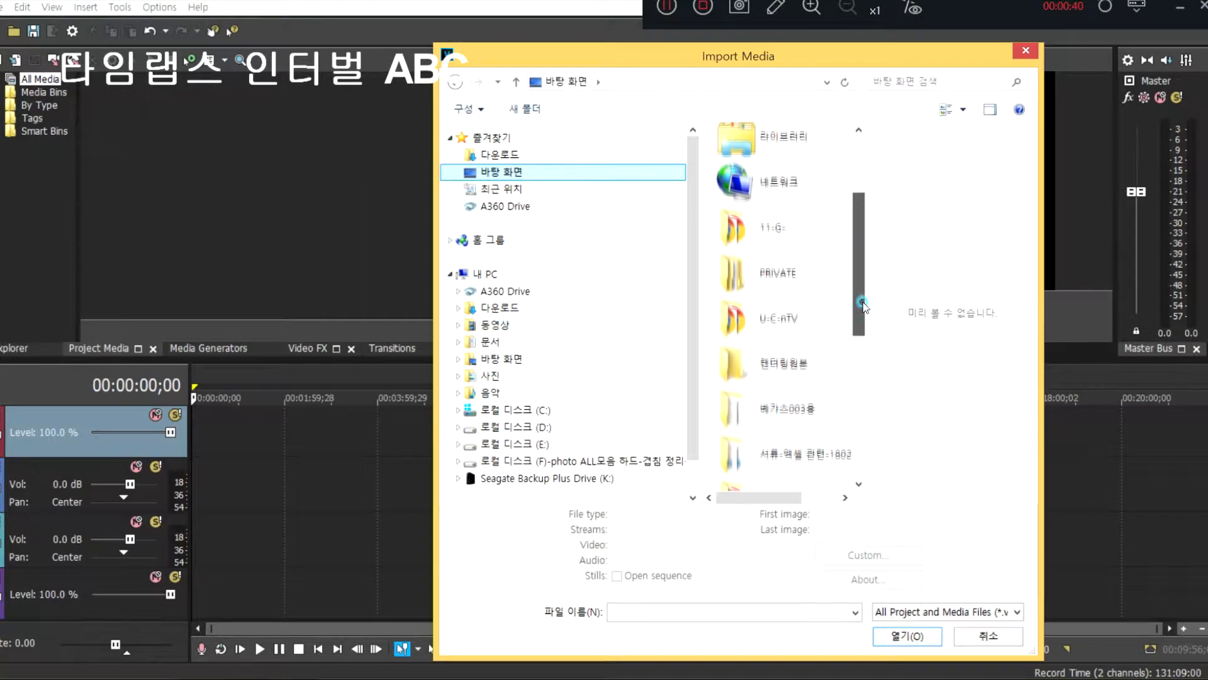
click(785, 415)
double_click(785, 415)
drag(757, 319, 731, 176)
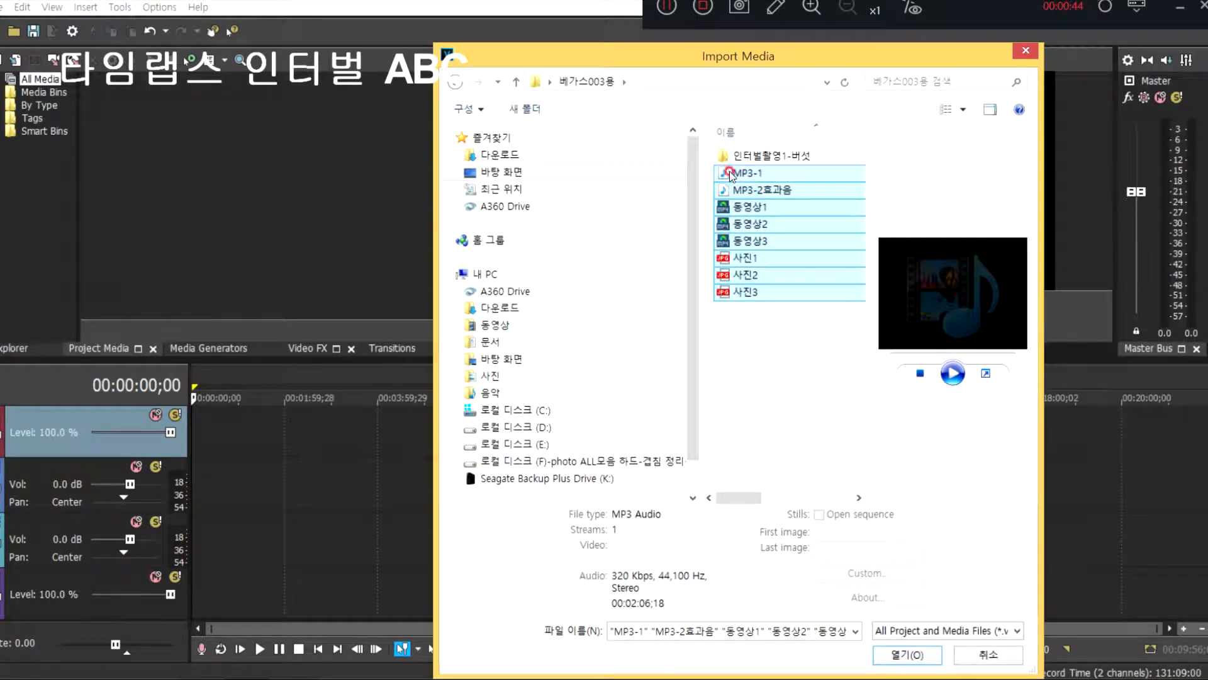
double_click(730, 172)
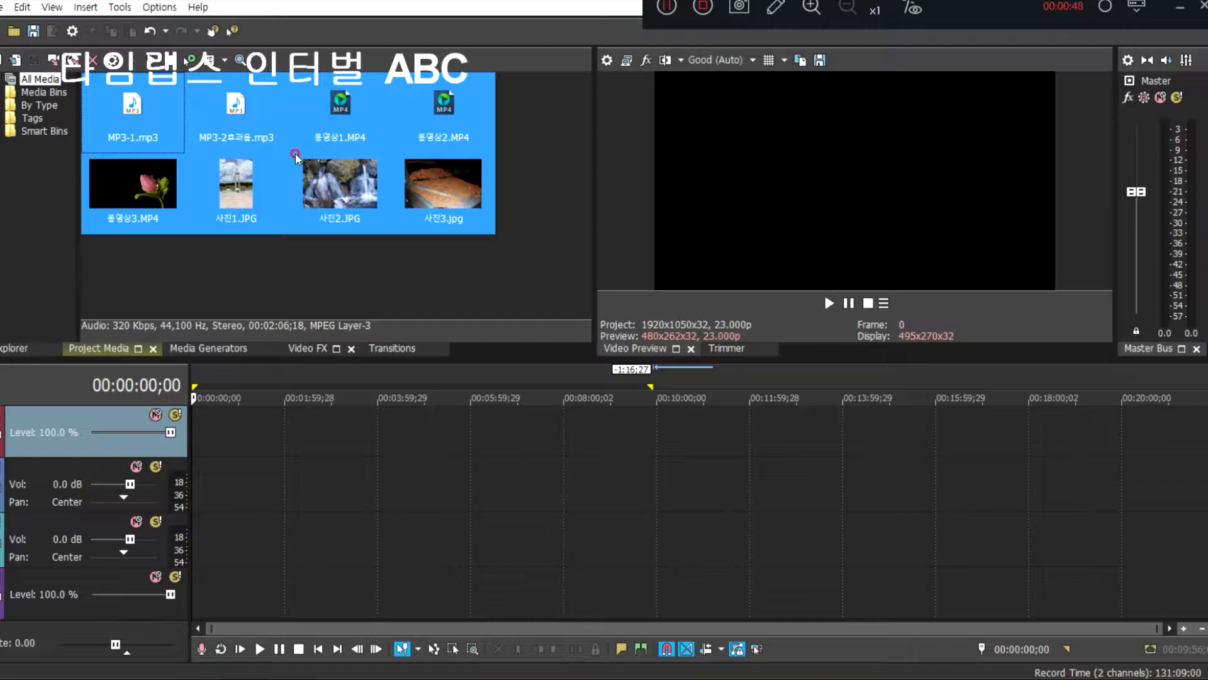
Place all eight imported media files one after another on the timeline, starting at its beginning.
drag(291, 152, 116, 76)
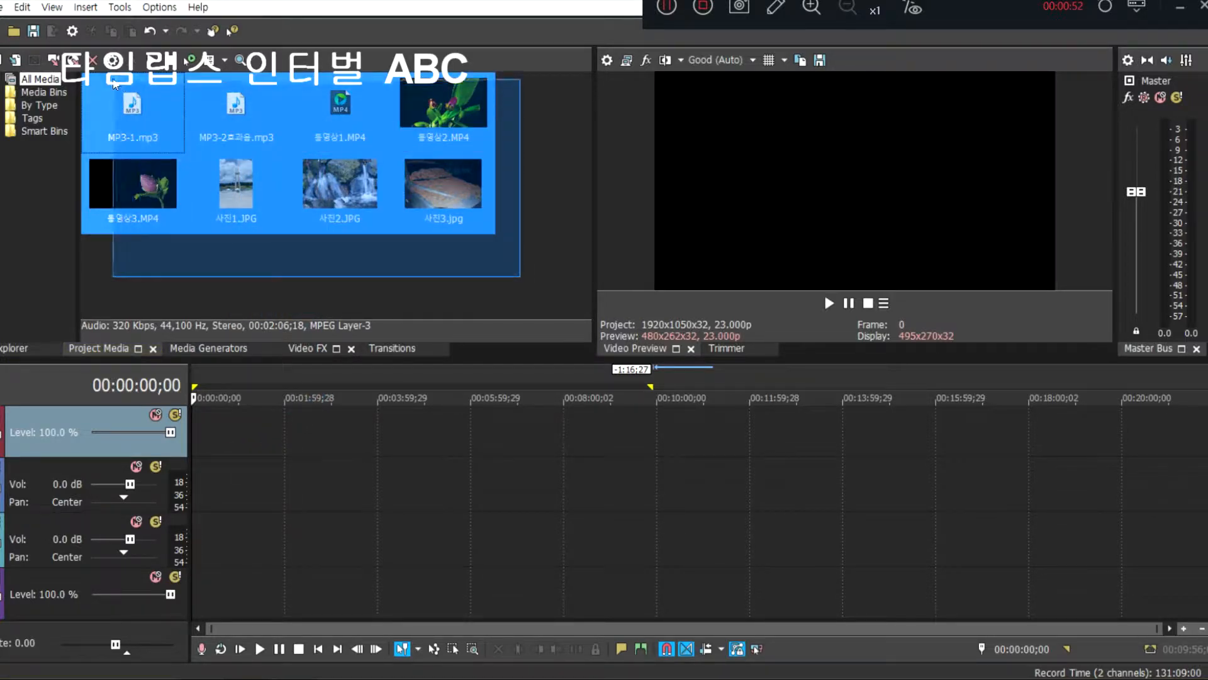
drag(303, 112, 312, 455)
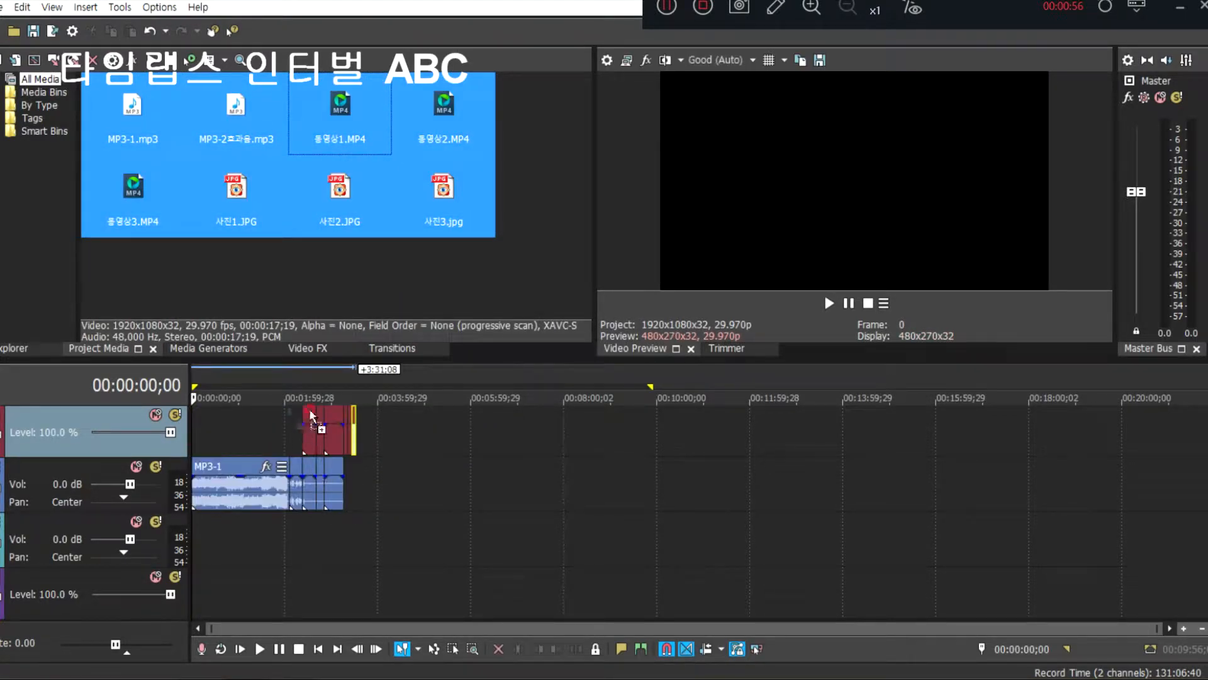
Move the MP3-1 and MP3-2효과음 clips down to the second audio track.
scroll(277, 471, up, 3)
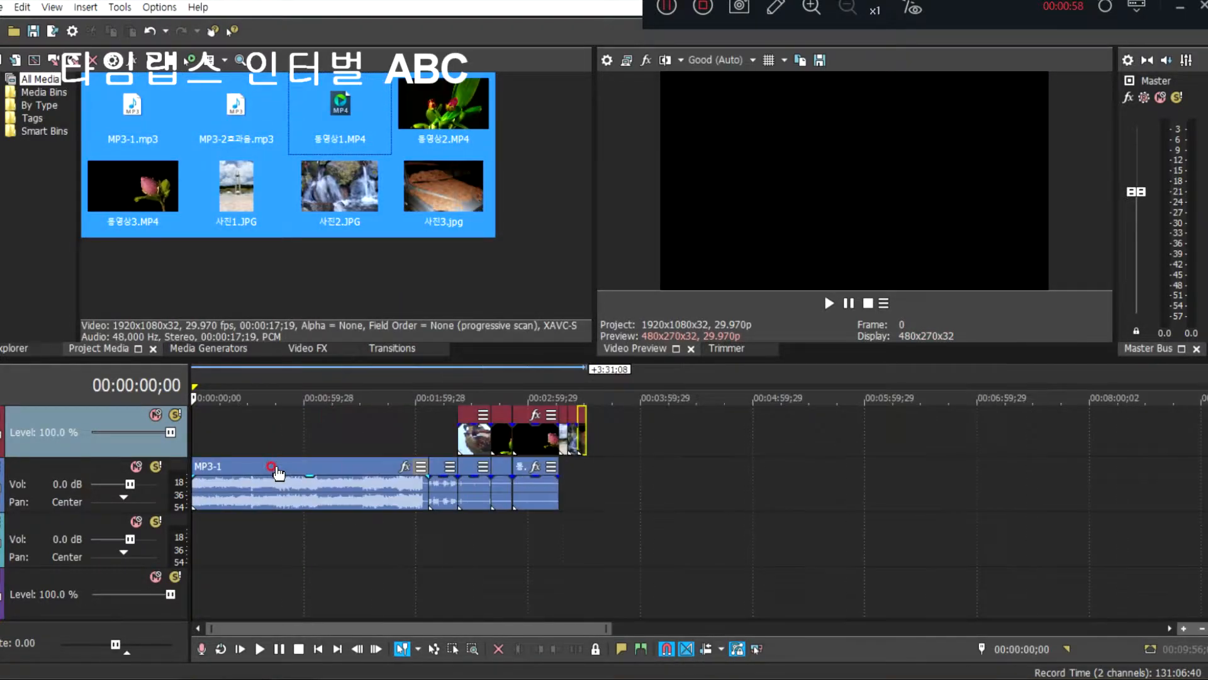
scroll(277, 471, up, 2)
drag(391, 488, 390, 550)
click(569, 500)
drag(569, 501, 567, 542)
Move the 동영상1, 동영상2 and 동영상3 clips to the timeline start, placed end to end in that order.
drag(607, 444, 195, 454)
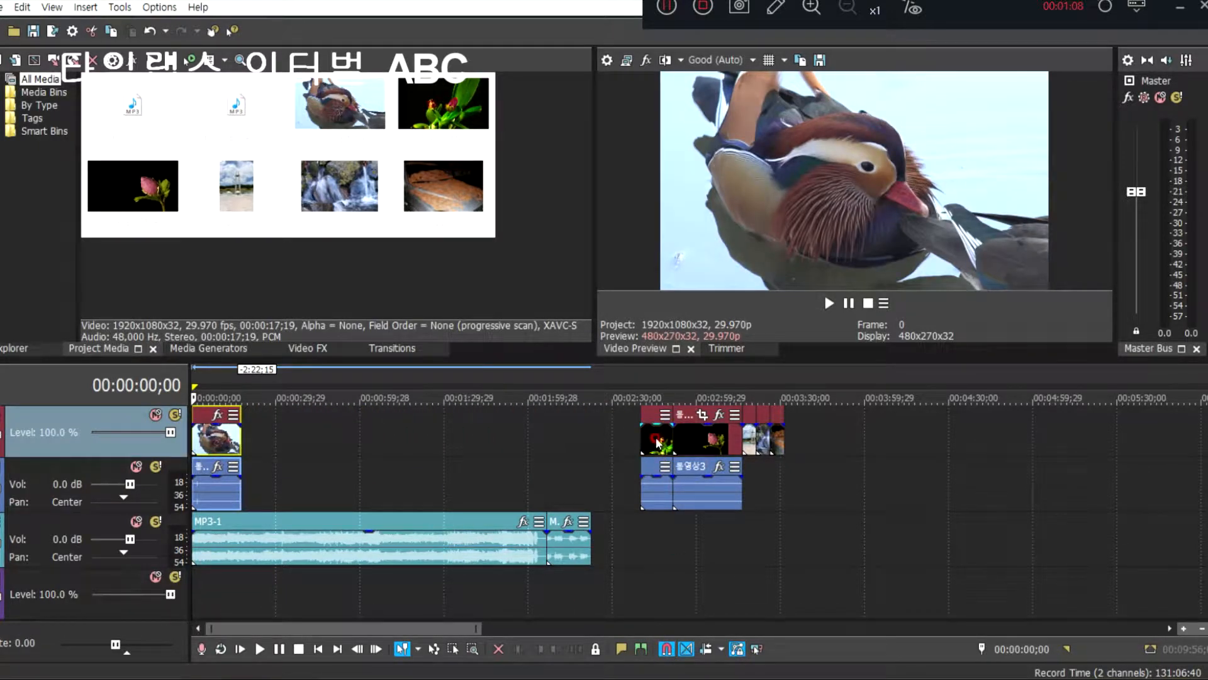
drag(658, 444, 254, 452)
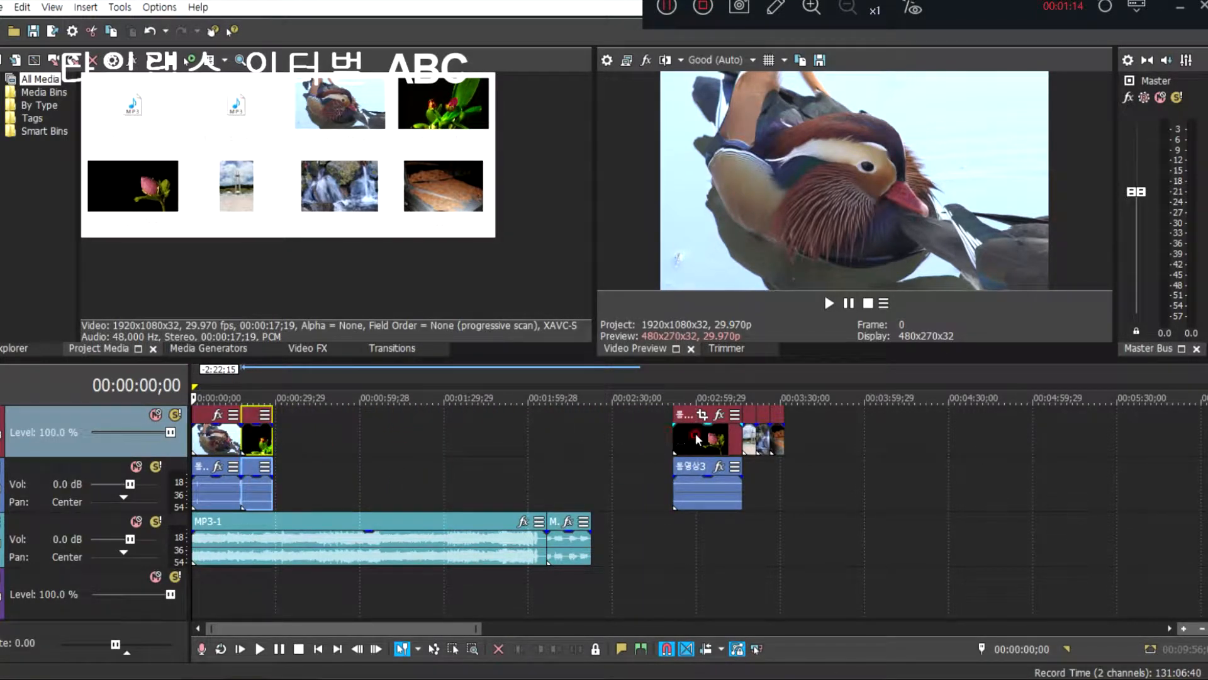
drag(697, 439, 297, 441)
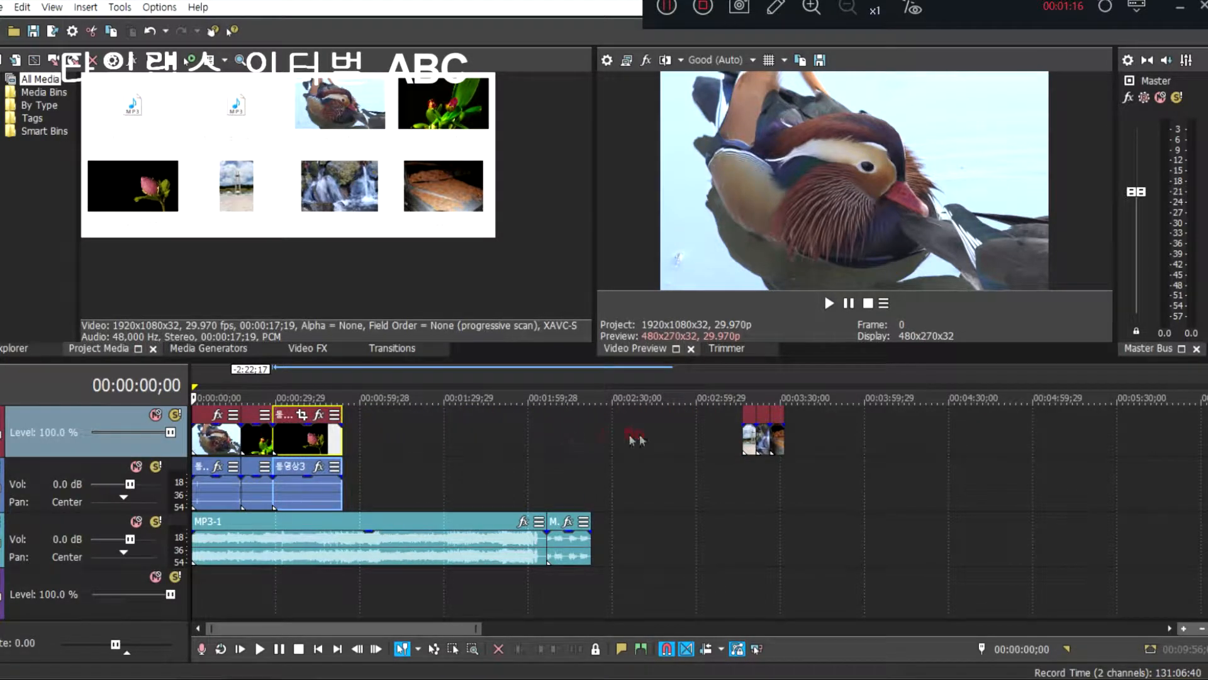
Move the 사진1, 사진2 and 사진3 clips directly after 동영상3 on the video track, placed end to end.
drag(749, 436, 350, 438)
drag(763, 420, 351, 419)
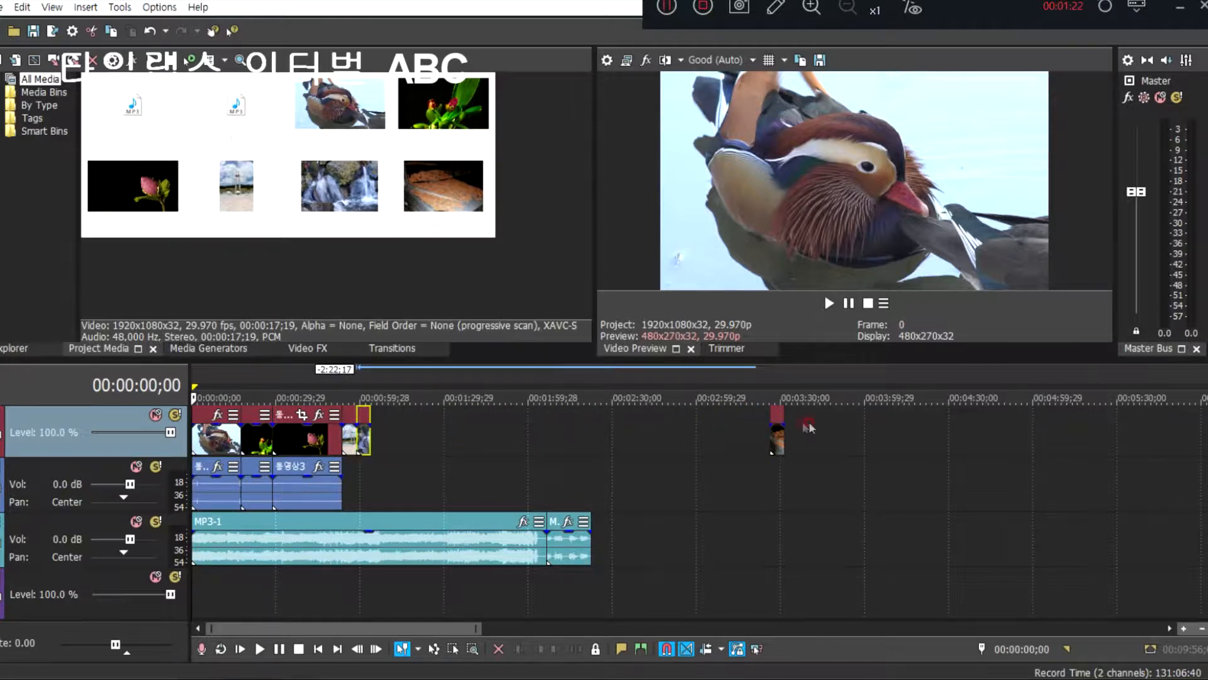
drag(777, 452, 379, 453)
Preview the 동영상1 clip with the playhead at 00:00:13;09 and at 00:00:08;03.
scroll(291, 500, up, 3)
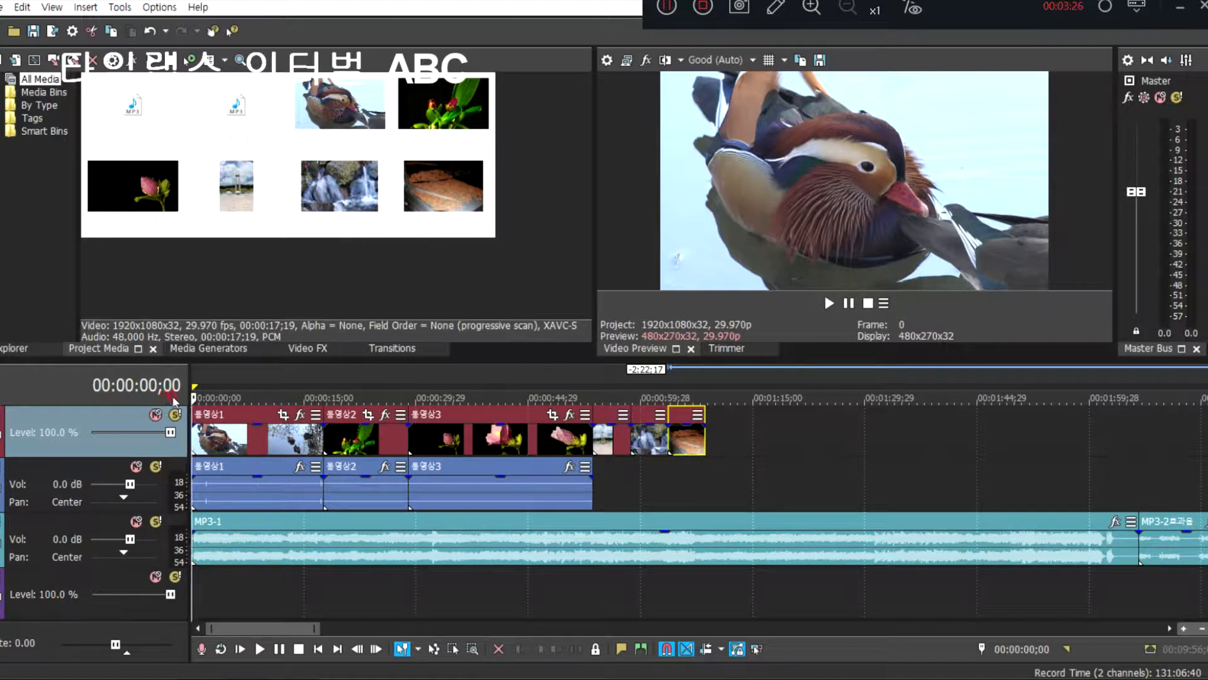
click(290, 438)
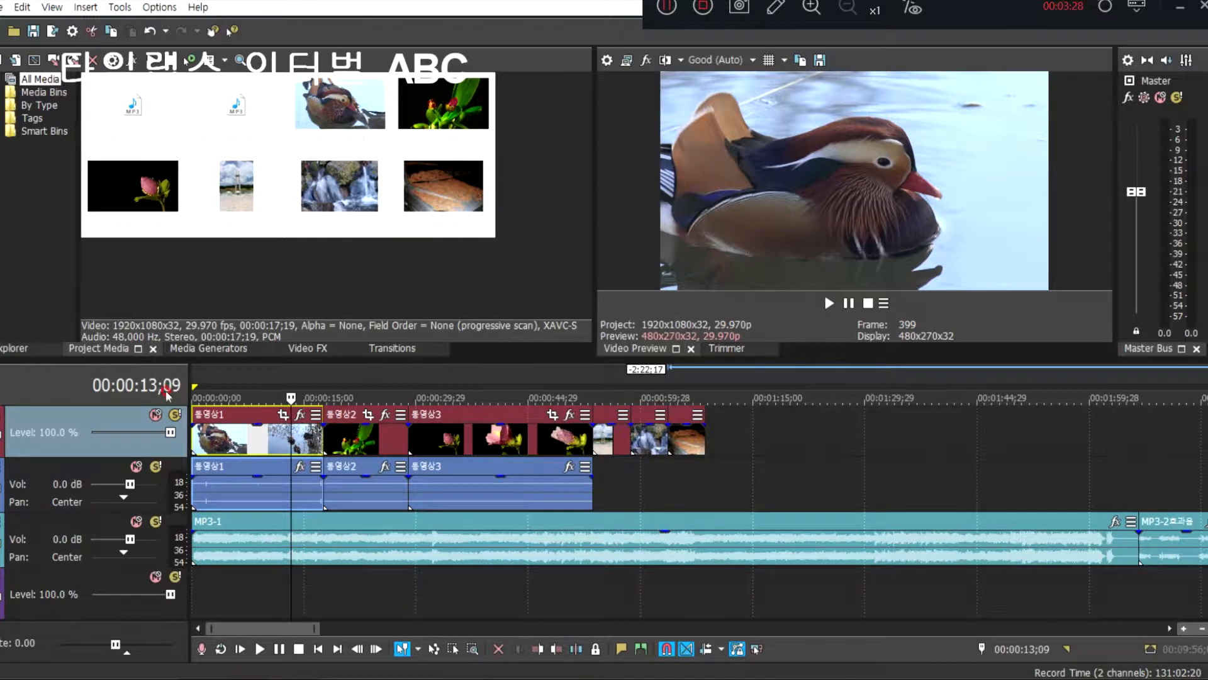
click(252, 436)
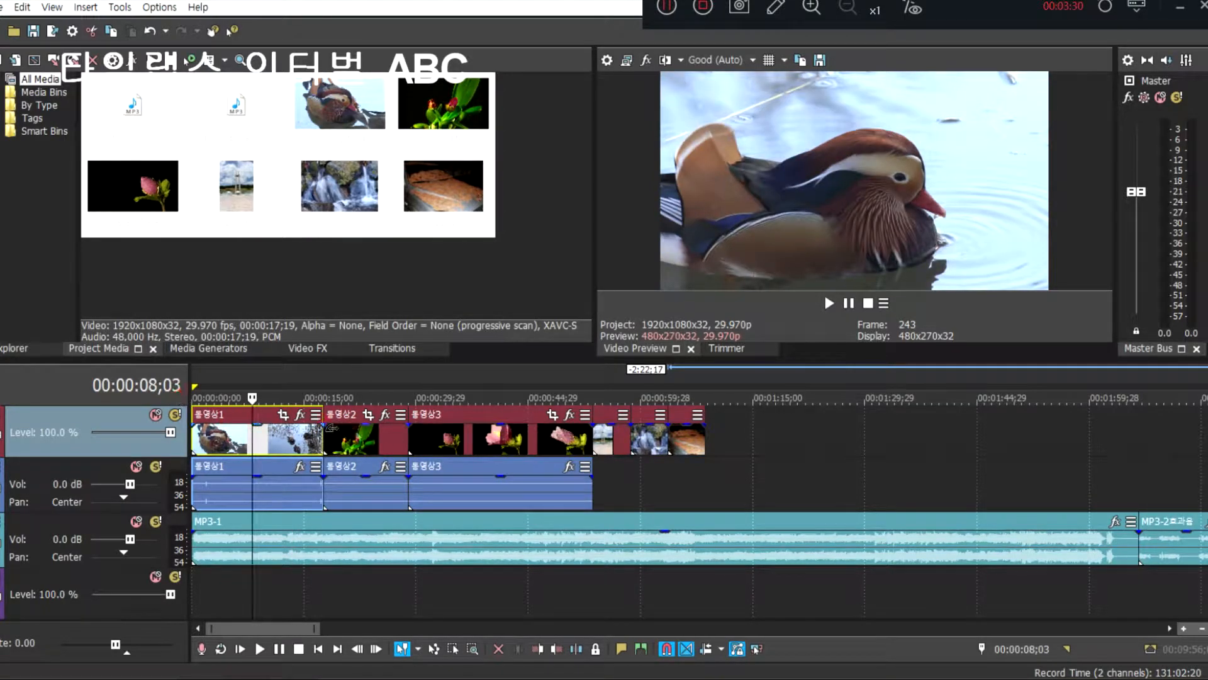
Place the playhead at 00:00:27;07 in the 동영상2 clip and advance it frame by frame to 00:00:27;28.
click(392, 441)
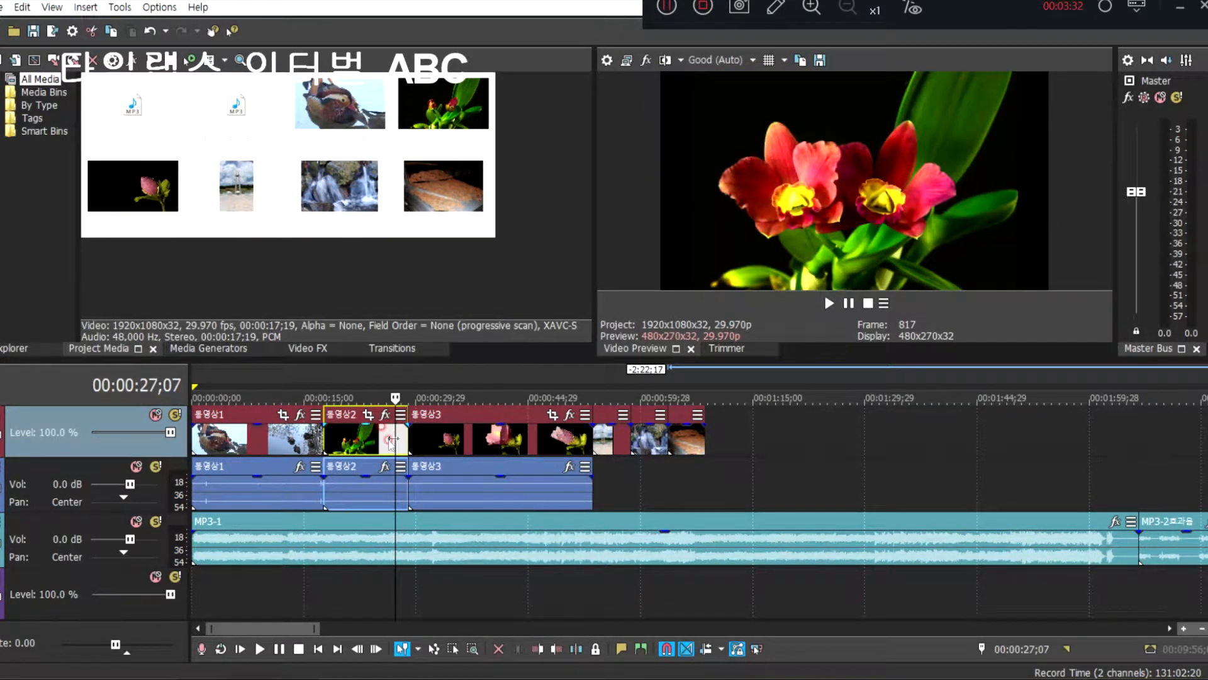
key(Right)
key(Right)
key(Right)
key(Right)
key(Right)
key(Right)
key(Right)
key(Right)
key(Right)
key(Right)
key(Right)
key(Right)
key(Right)
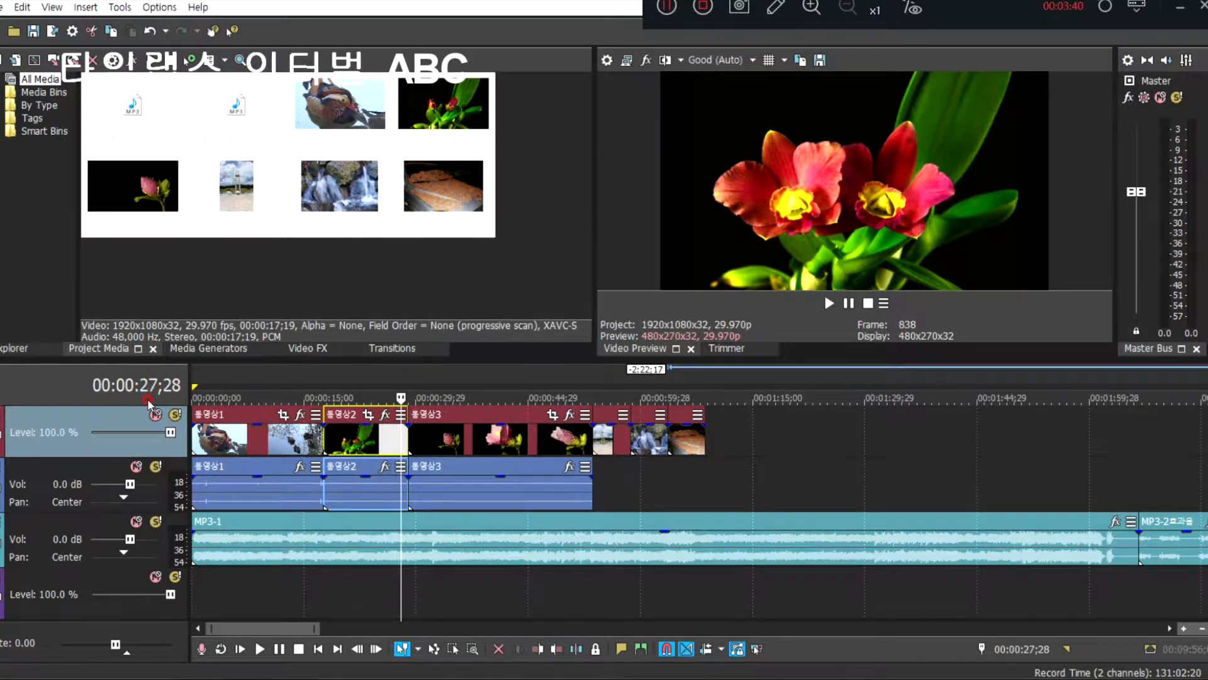
Advance the playhead by single frames to 00:00:28;00 and step it back to 00:00:27;28.
scroll(356, 431, up, 5)
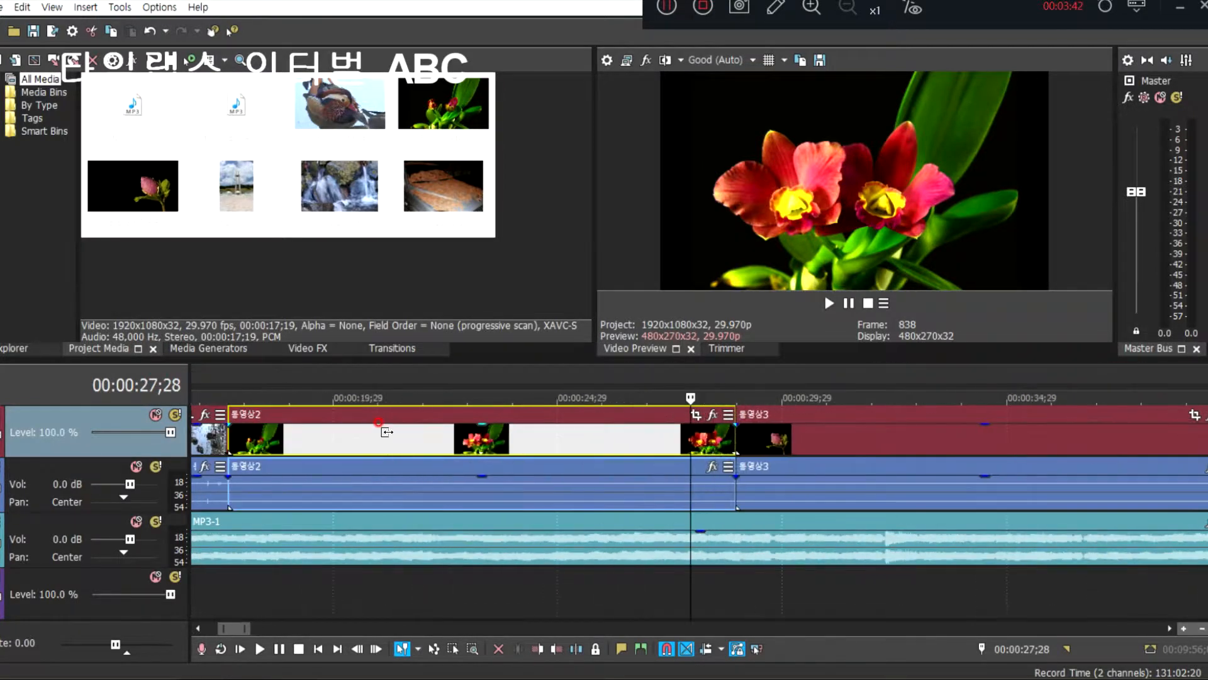
key(Right)
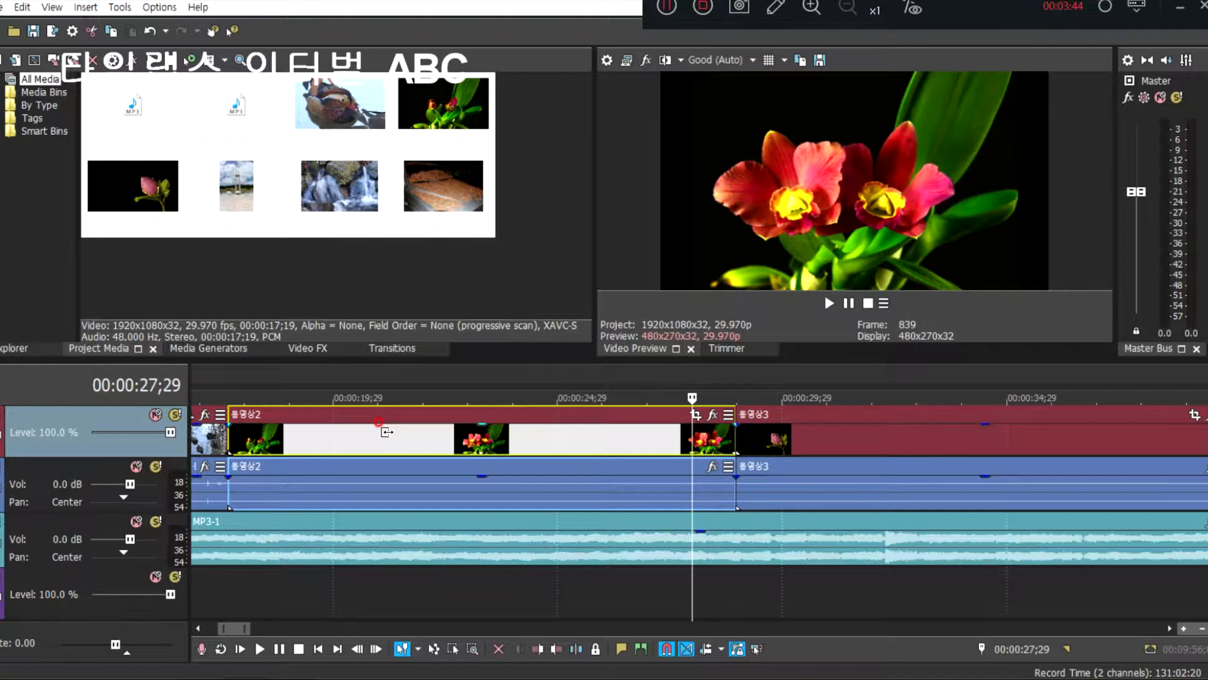
key(Right)
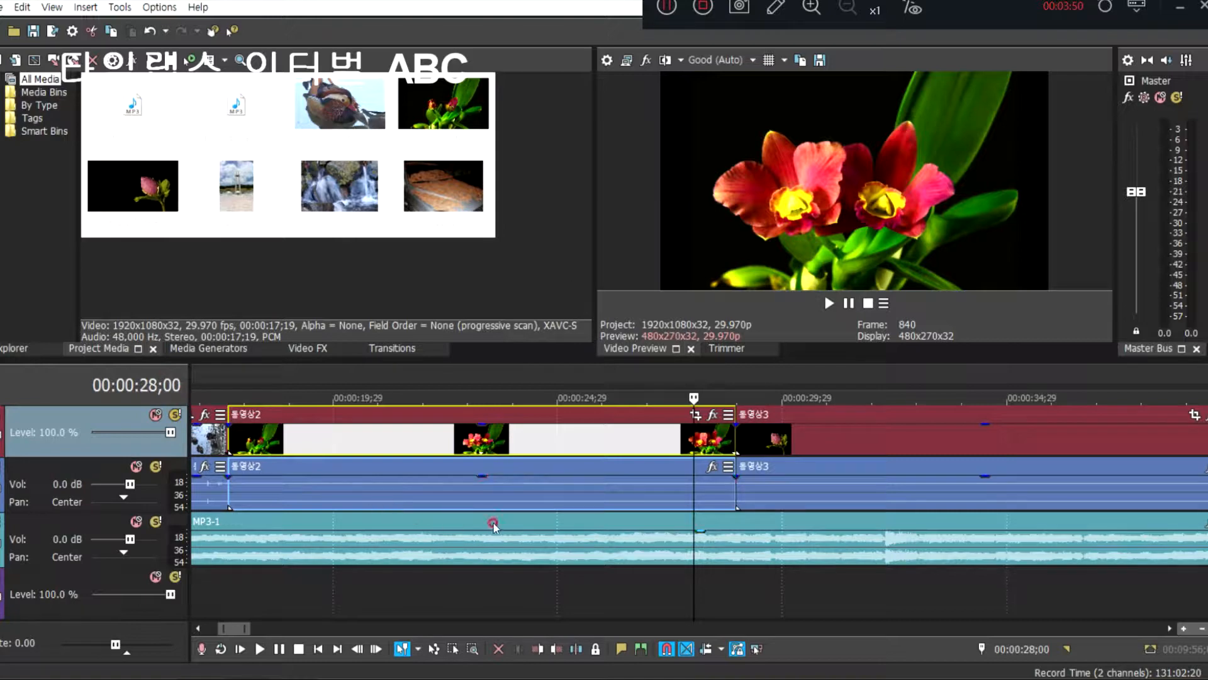
scroll(356, 461, down, 5)
key(Left)
key(Left)
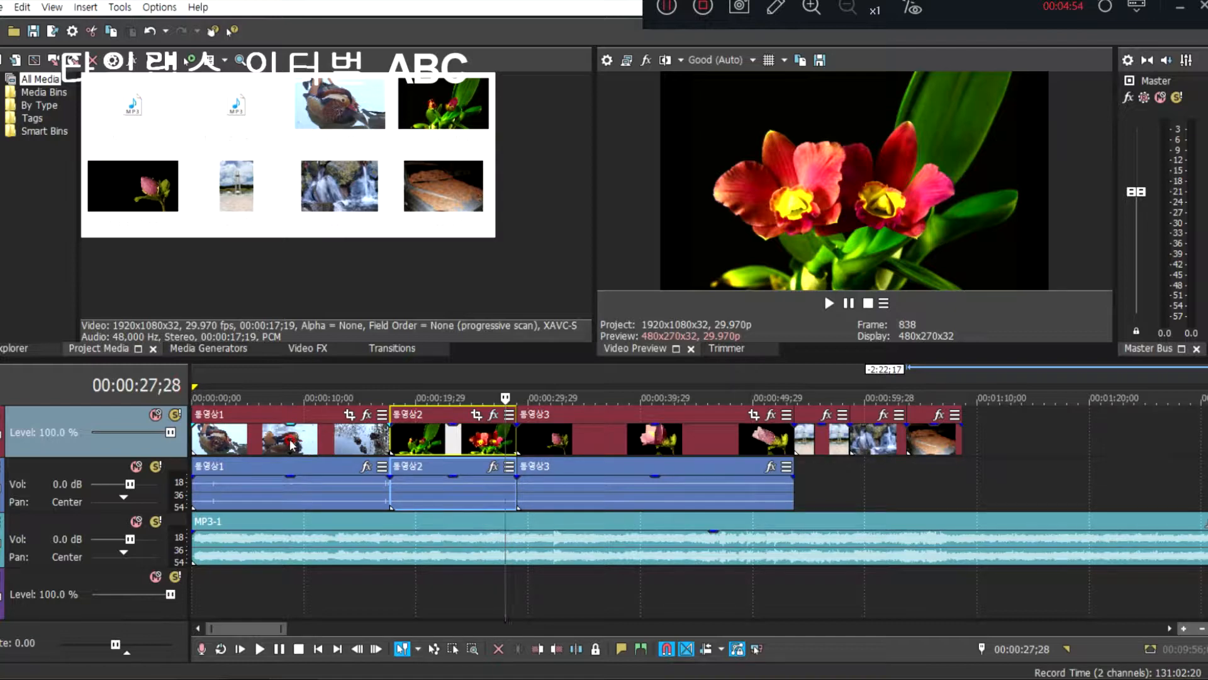
Find a cut point near the middle of the 동영상1 clip and place the playhead at 00:00:09;25.
scroll(292, 442, up, 2)
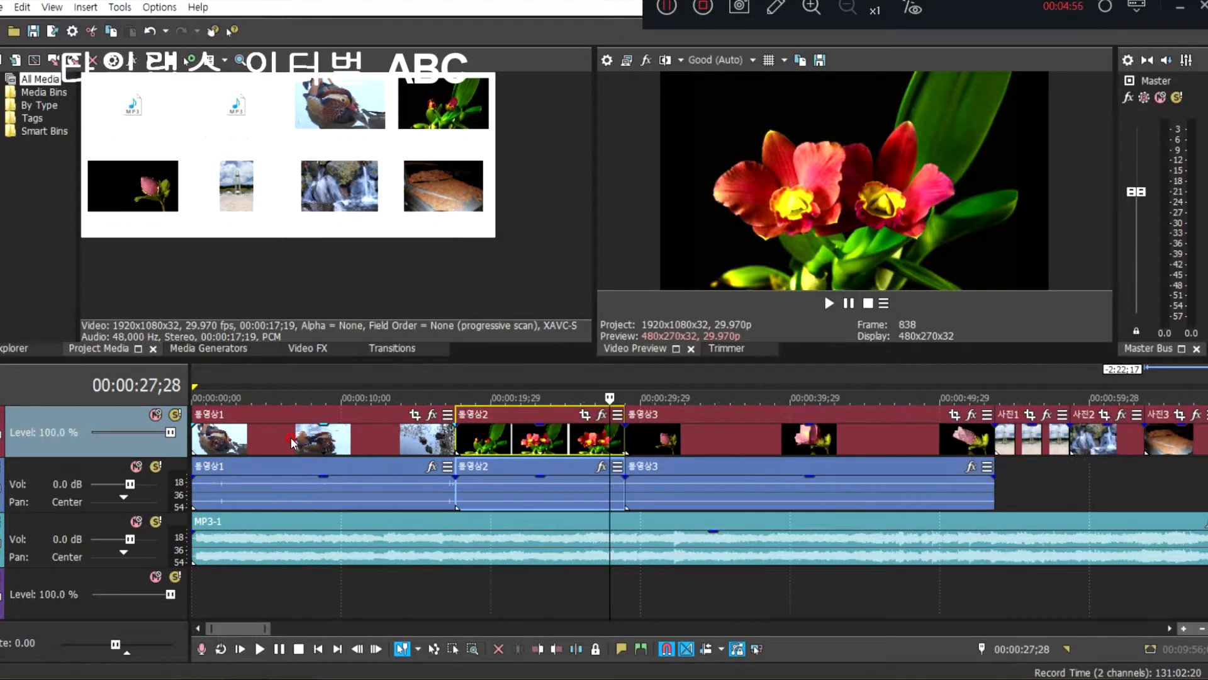
click(330, 440)
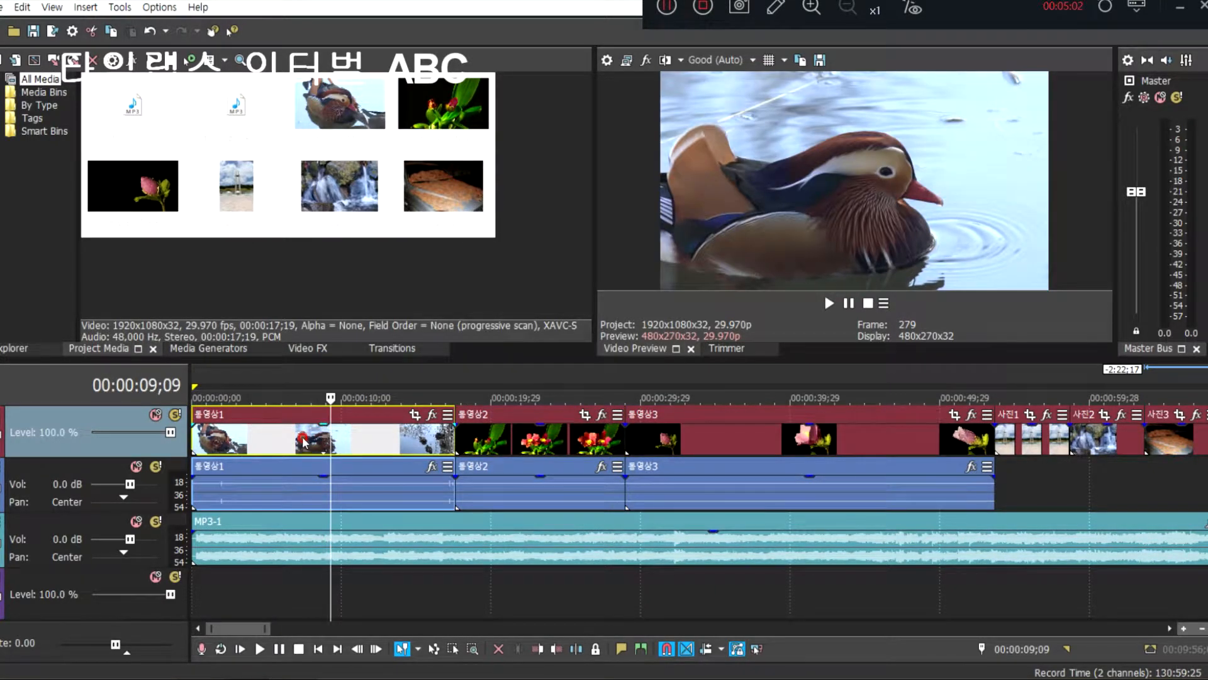
click(302, 440)
click(333, 440)
click(319, 441)
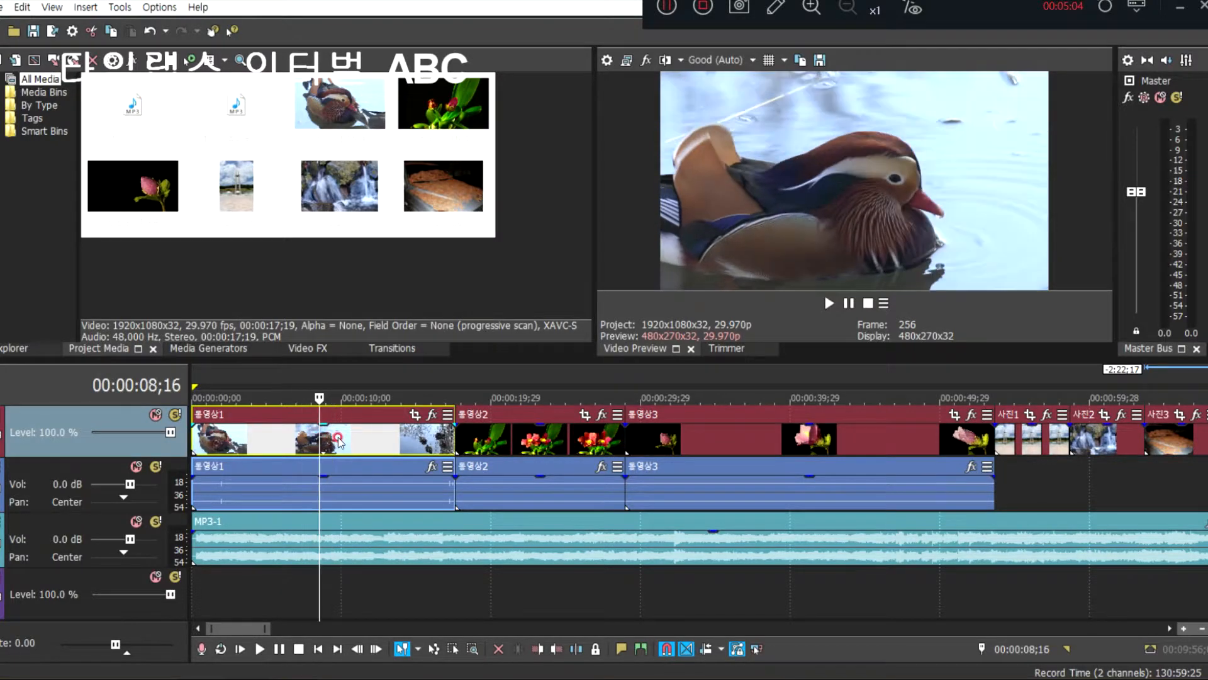
click(338, 439)
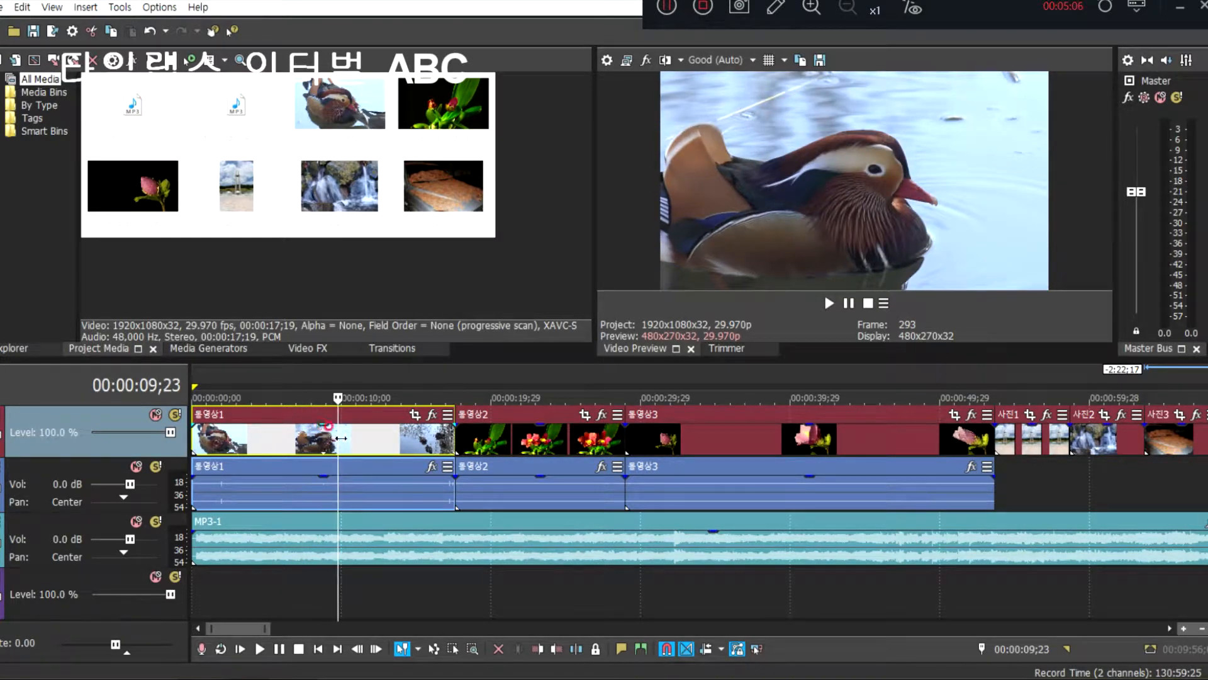
click(339, 439)
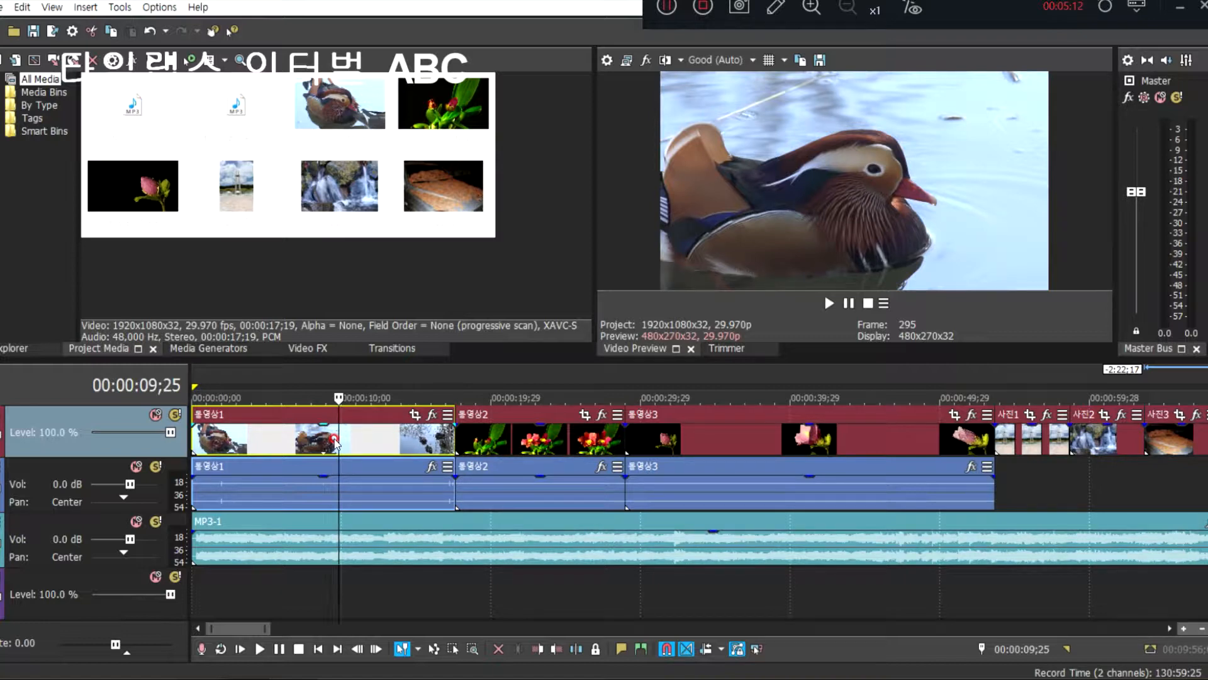
Try splitting the 동영상1 clip at 00:00:09;25 and undo the split.
key(s)
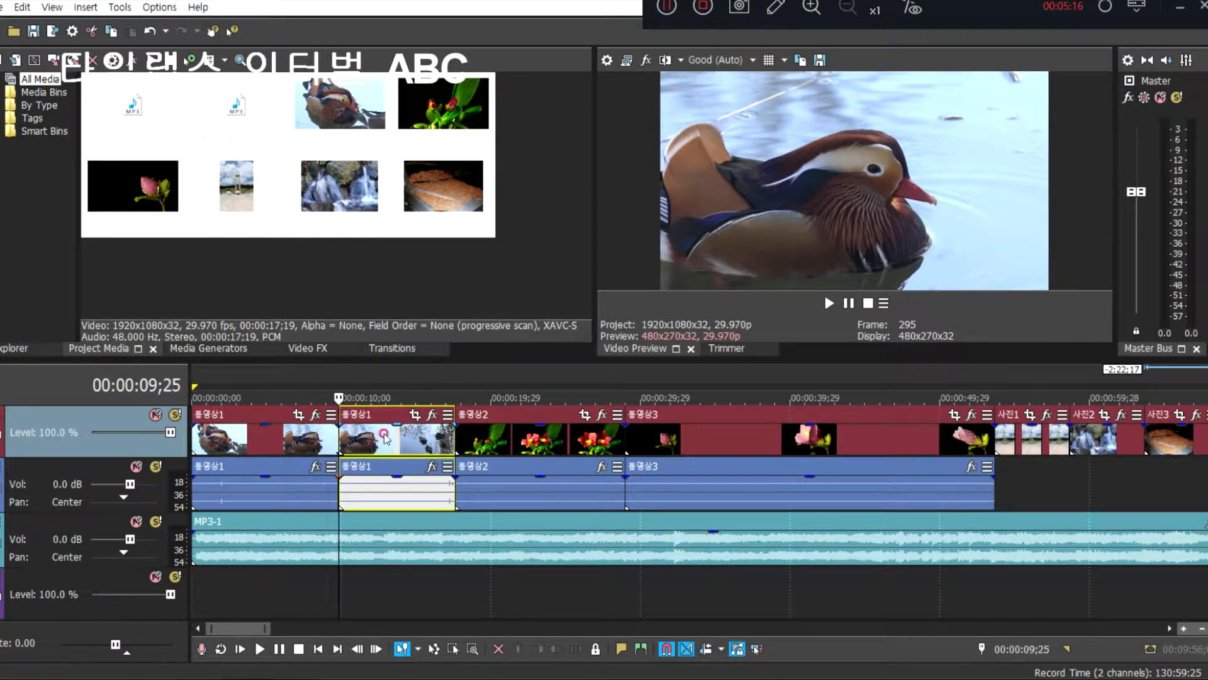
mouse_move(363, 444)
mouse_down()
mouse_move(408, 443)
mouse_move(363, 444)
mouse_move(395, 444)
mouse_move(373, 444)
mouse_up()
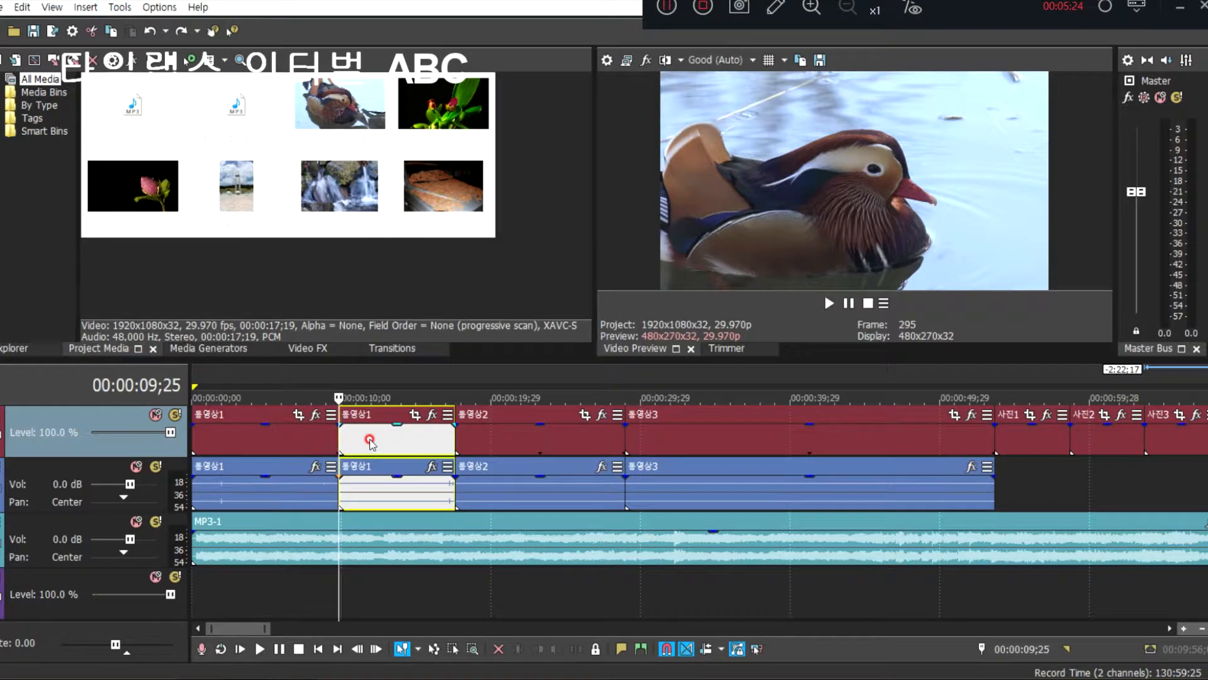
key(ctrl+z)
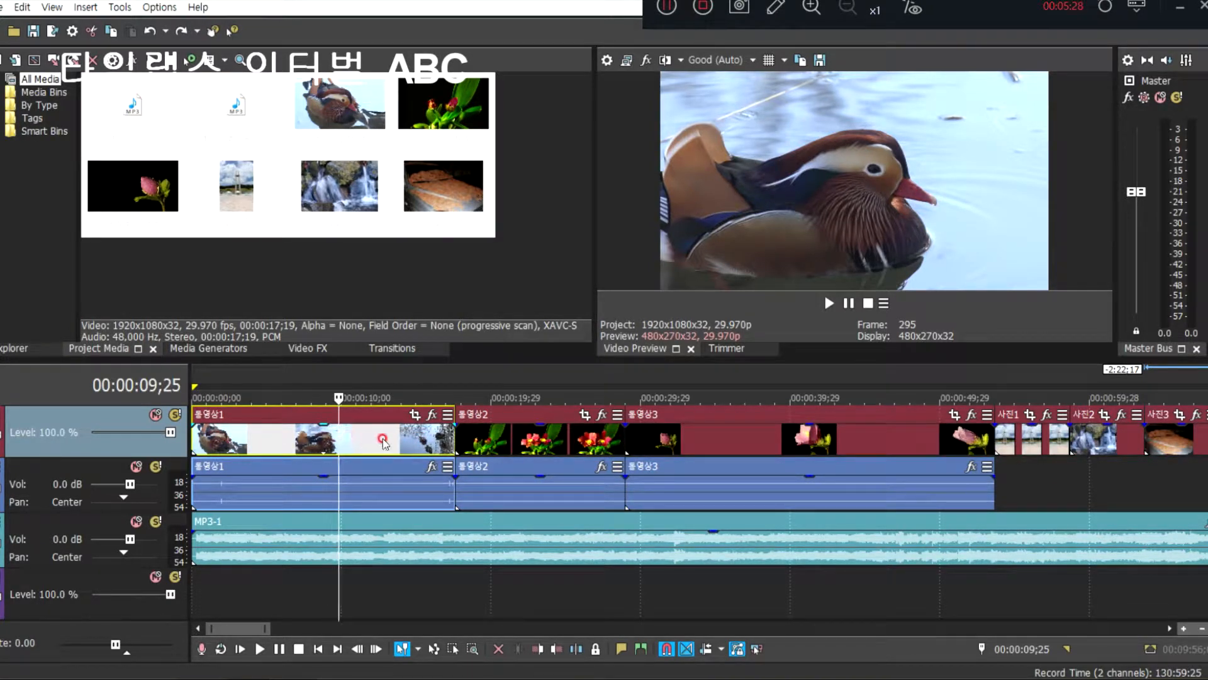
Split the 동영상1 clip at 00:00:09;25 and delete its rear piece.
key(s)
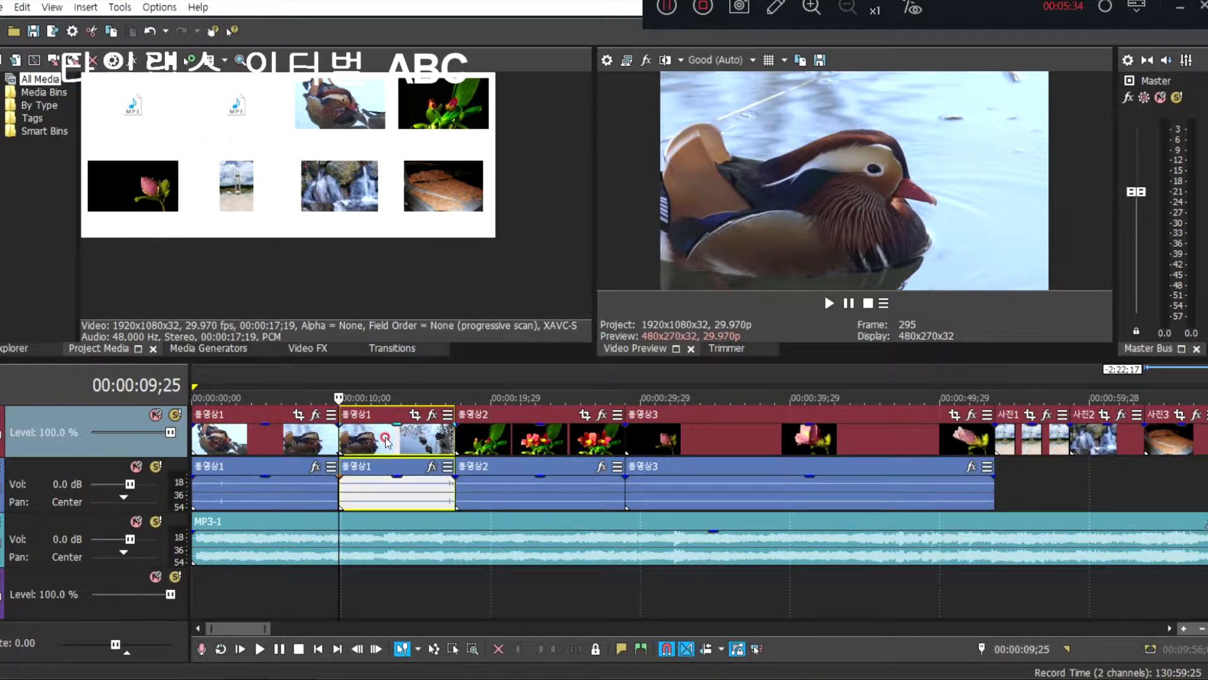
click(385, 438)
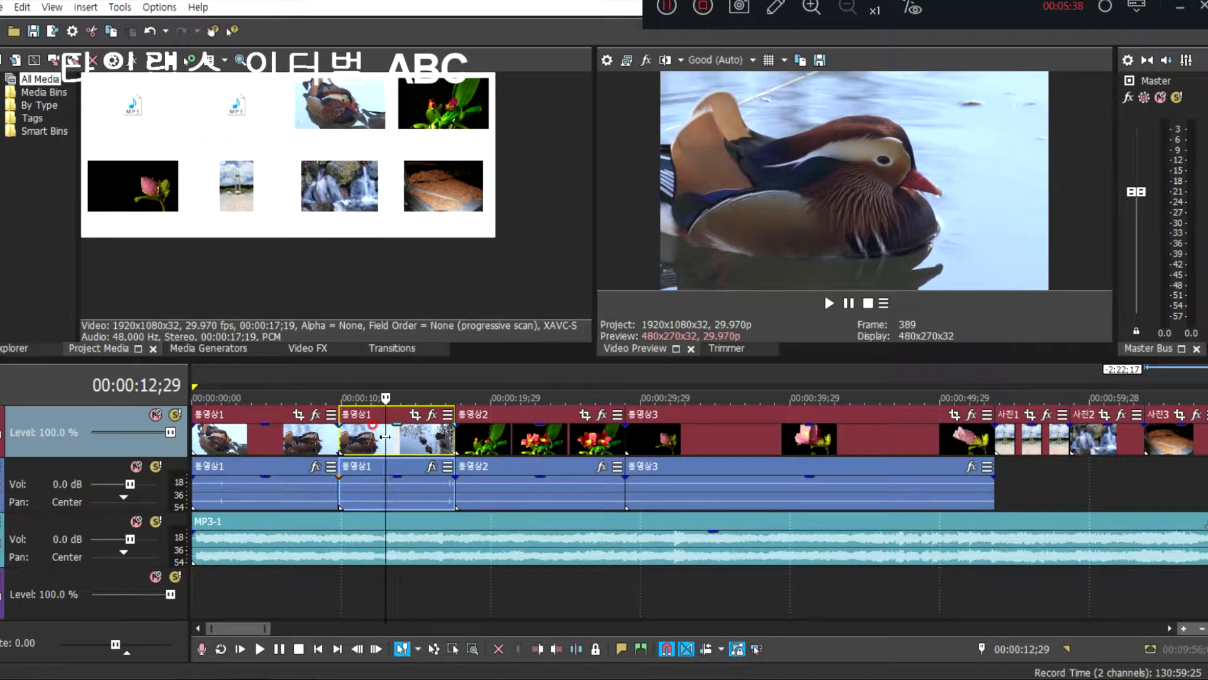
key(Delete)
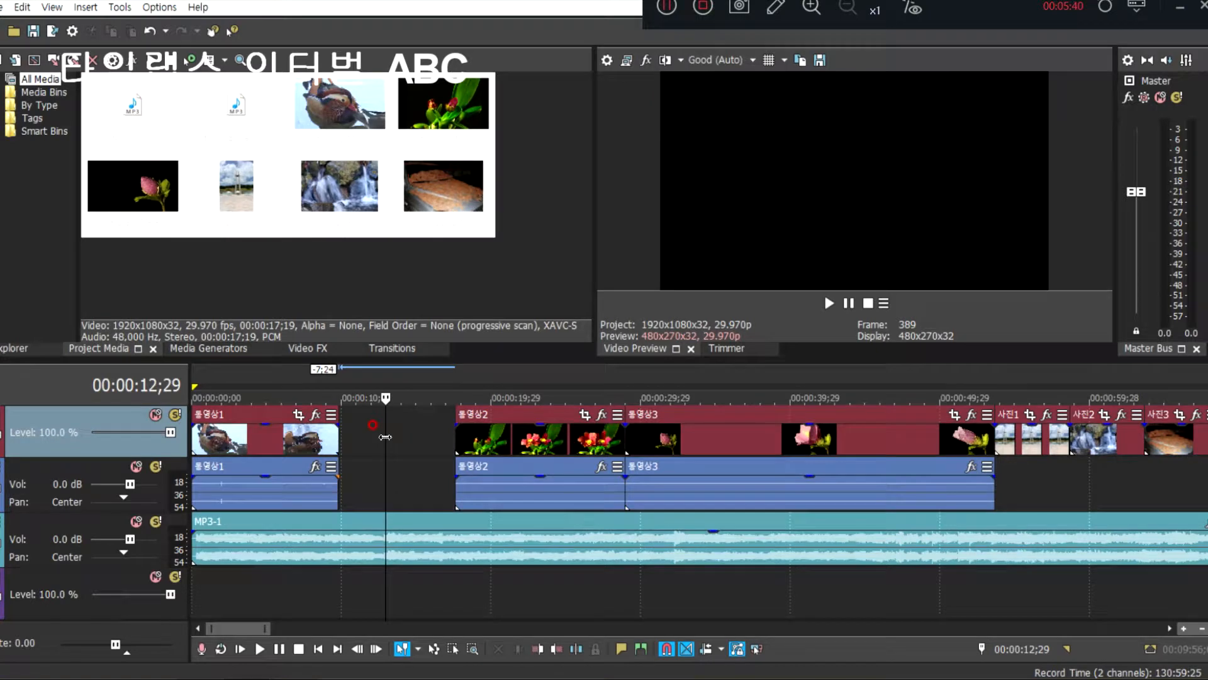
Move the 동영상2 clip earlier into the gap so it starts at 00:00:12;29, and turn off snapping.
drag(533, 434, 478, 452)
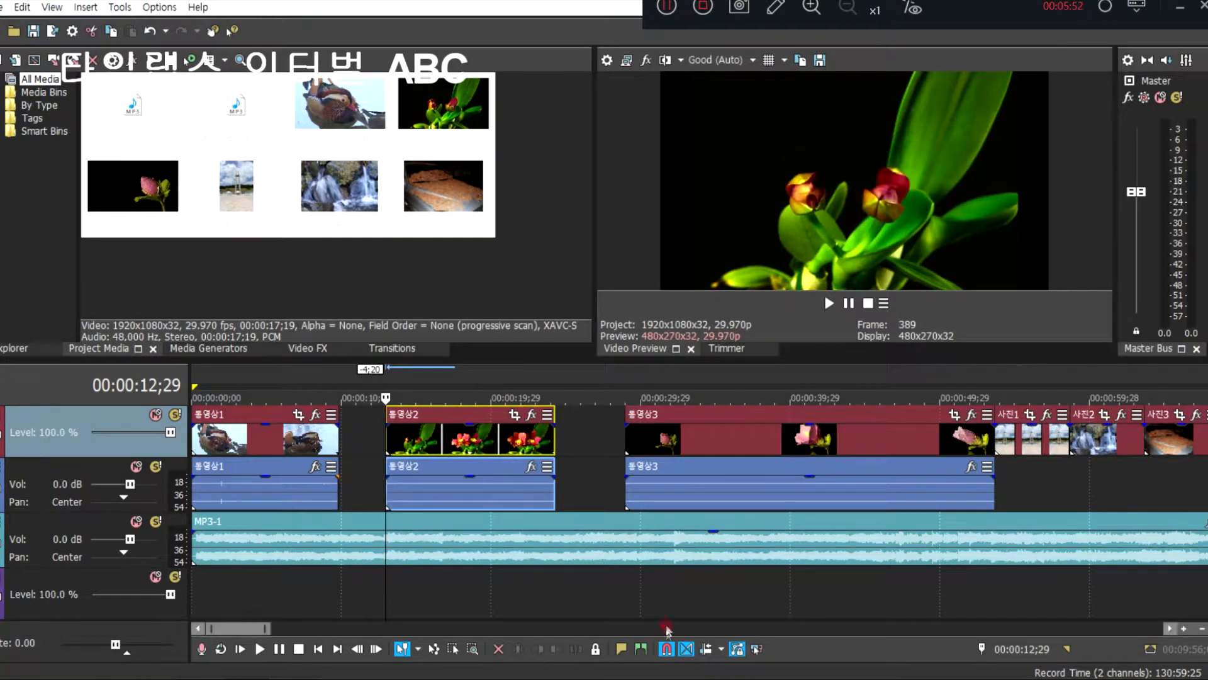
click(667, 648)
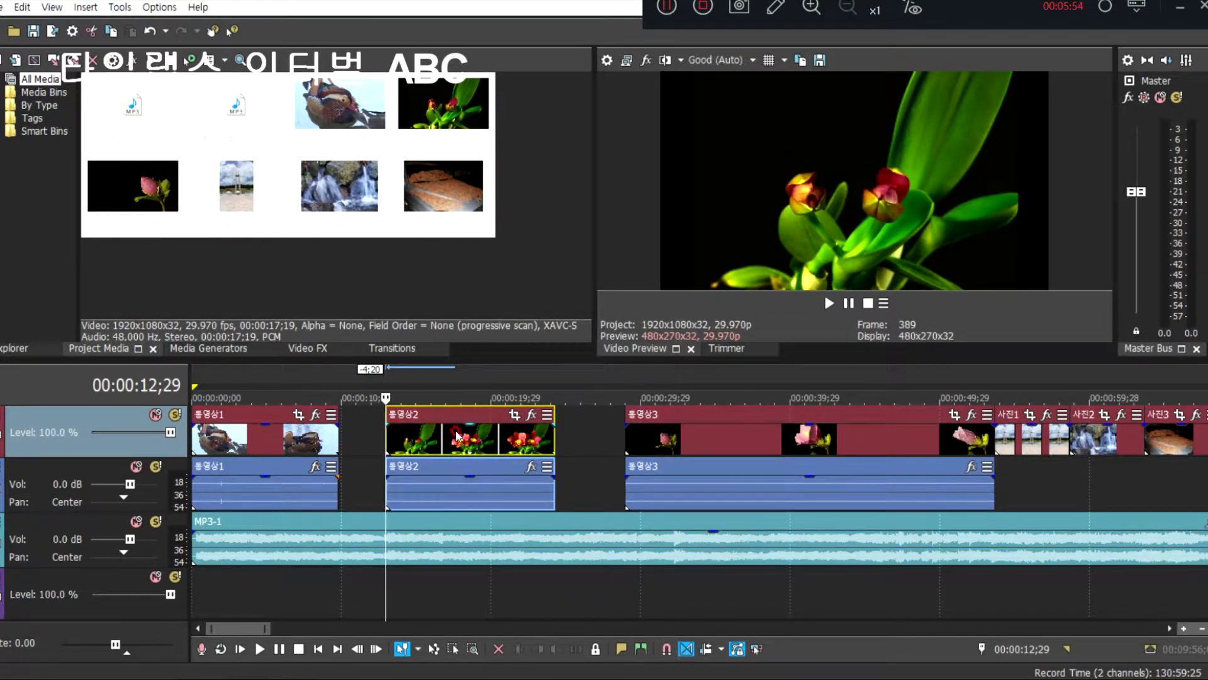
Turn snapping on and close the gaps so 동영상2 starts where 동영상1 ends and 동영상3 starts where 동영상2 ends.
click(666, 648)
drag(458, 451, 432, 443)
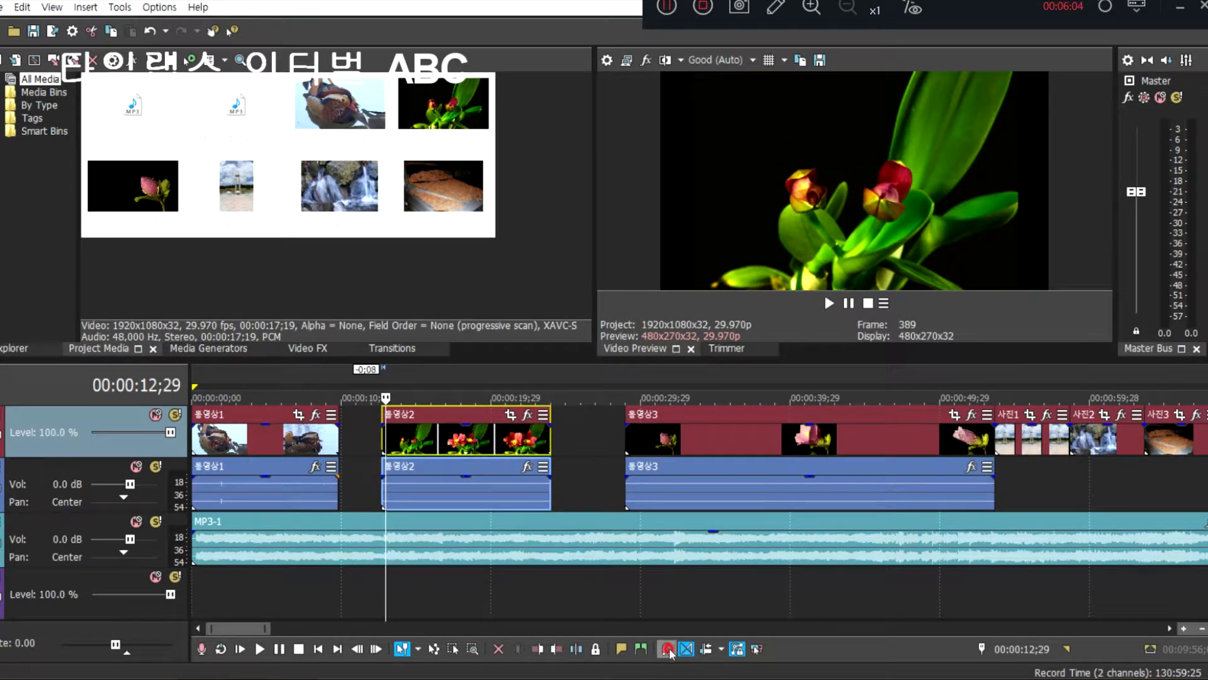
click(667, 648)
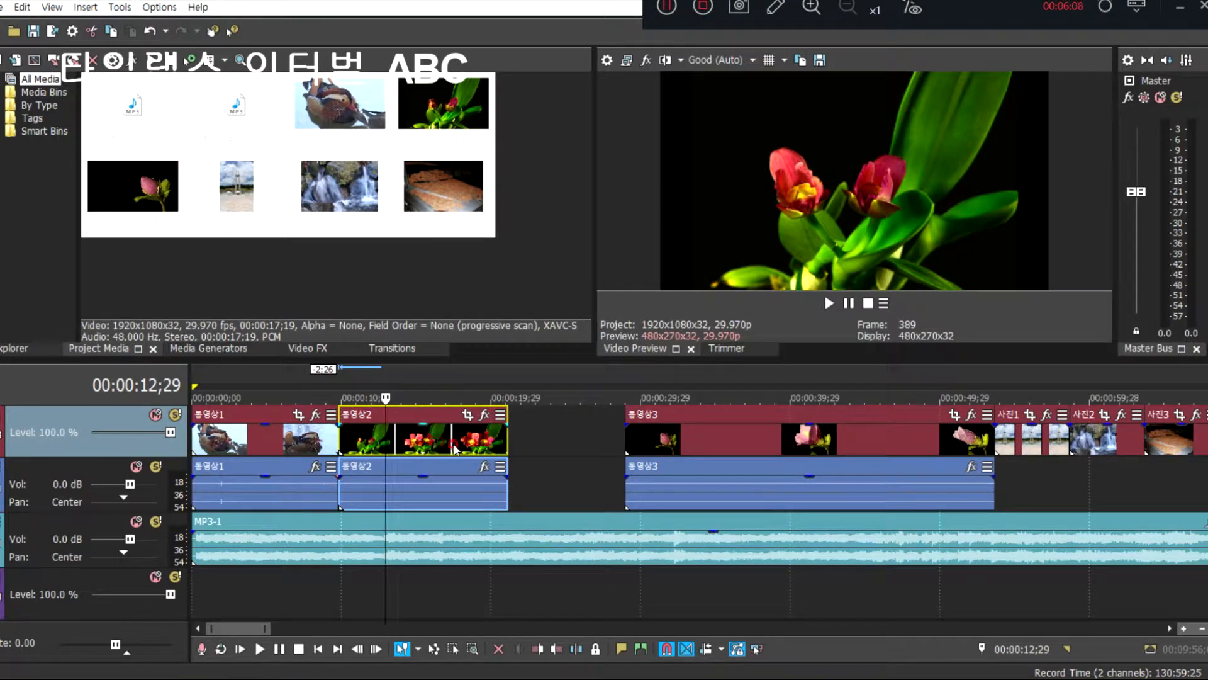
click(602, 444)
drag(690, 443, 574, 444)
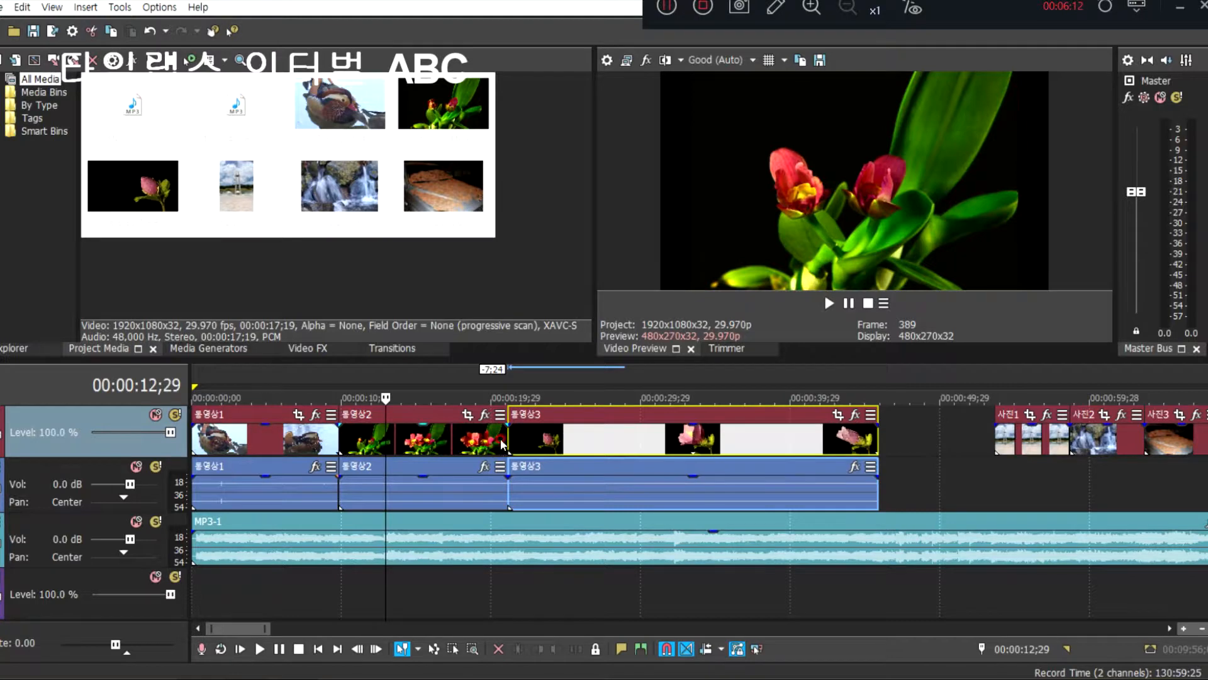
Copy the 동영상3 clip and its audio onto the two tracks below, and shift the original clip 5:20 later.
click(526, 524)
mouse_move(591, 507)
mouse_down()
mouse_move(623, 453)
mouse_move(554, 444)
mouse_move(661, 445)
mouse_move(551, 444)
mouse_up()
click(588, 436)
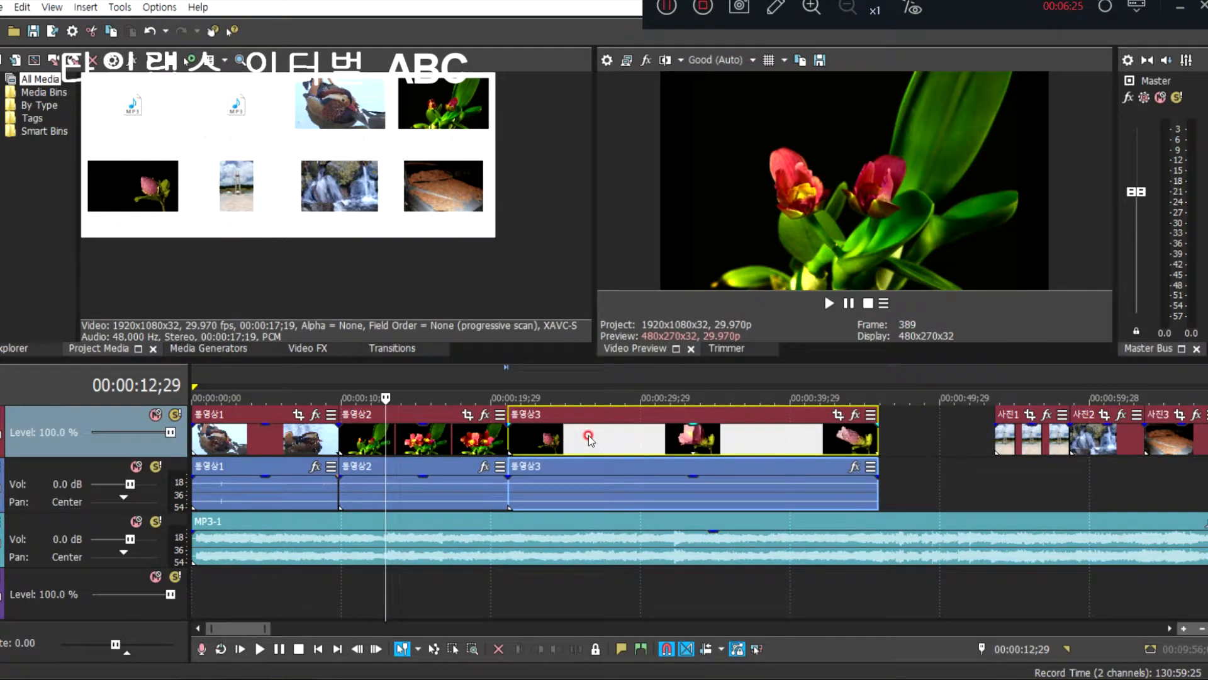
mouse_move(589, 439)
mouse_down()
mouse_move(704, 440)
mouse_move(588, 436)
mouse_up()
drag(590, 514, 606, 434)
drag(609, 431, 608, 590)
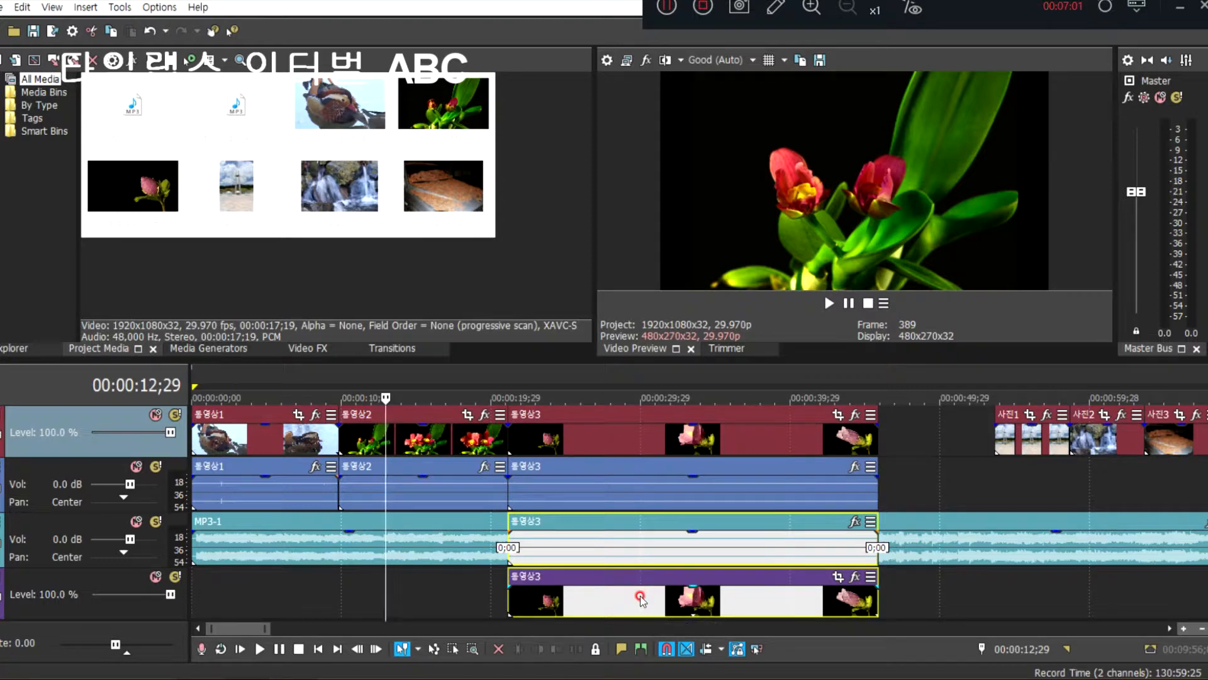
drag(563, 432, 649, 434)
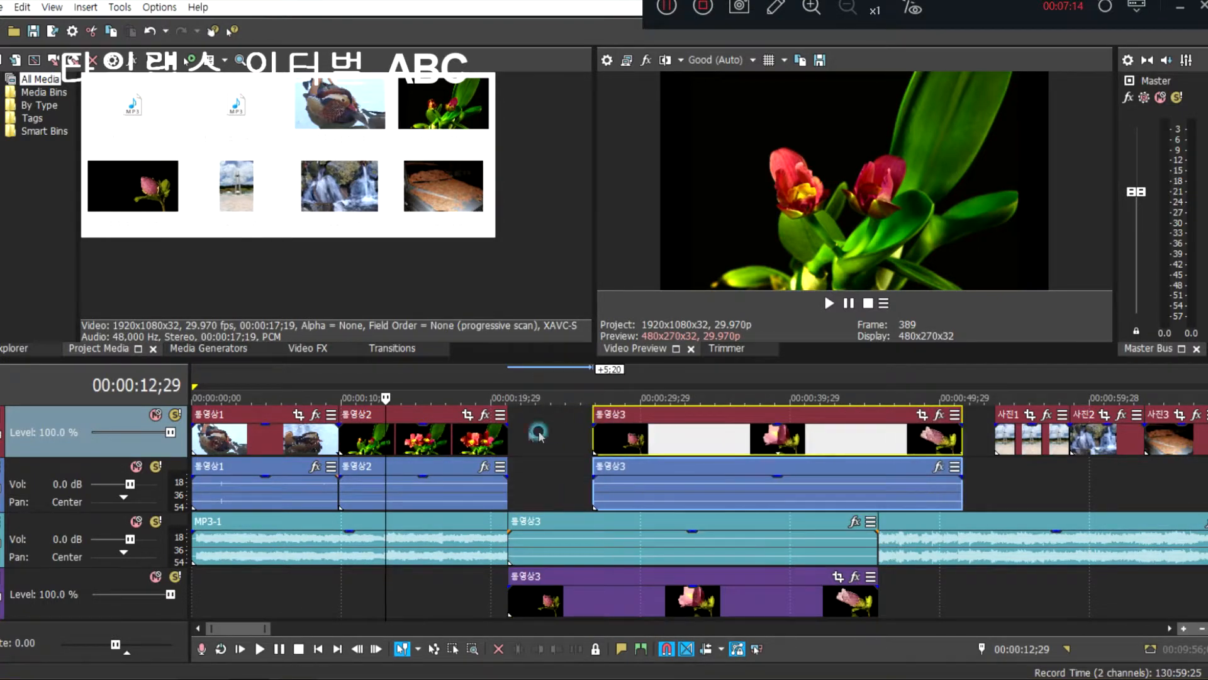
Place the playhead at 00:00:18;01 in the 동영상2 clip, try splitting the clip there, and undo the split.
click(461, 437)
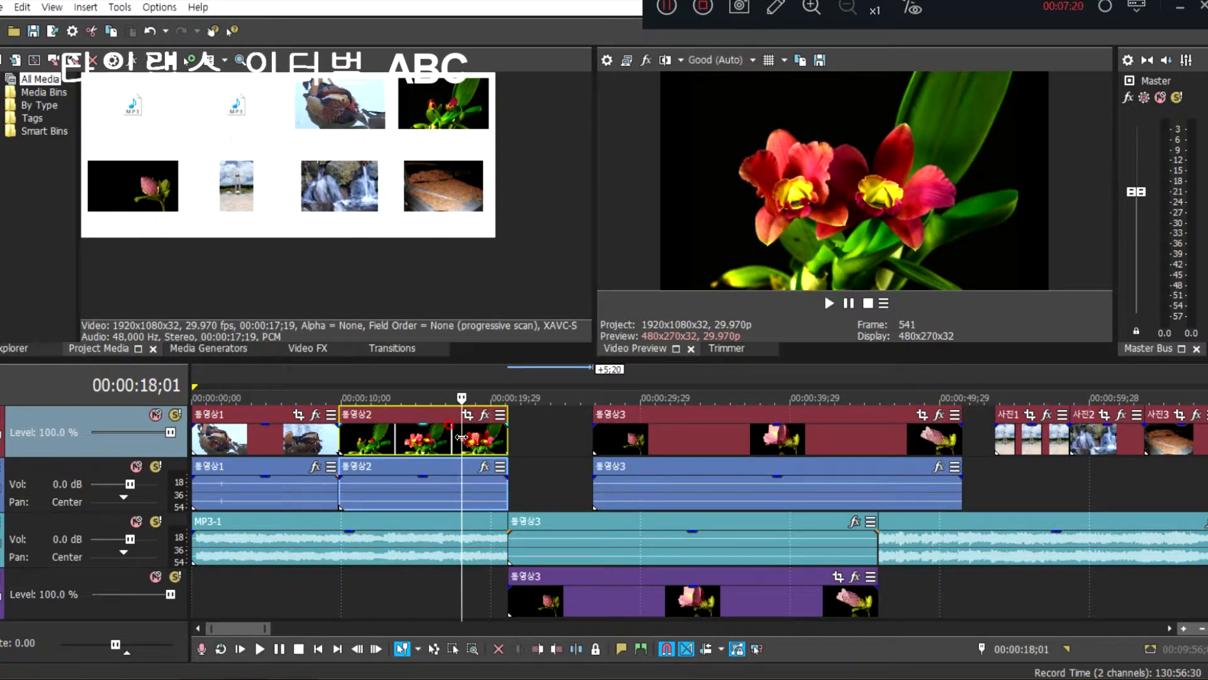
key(s)
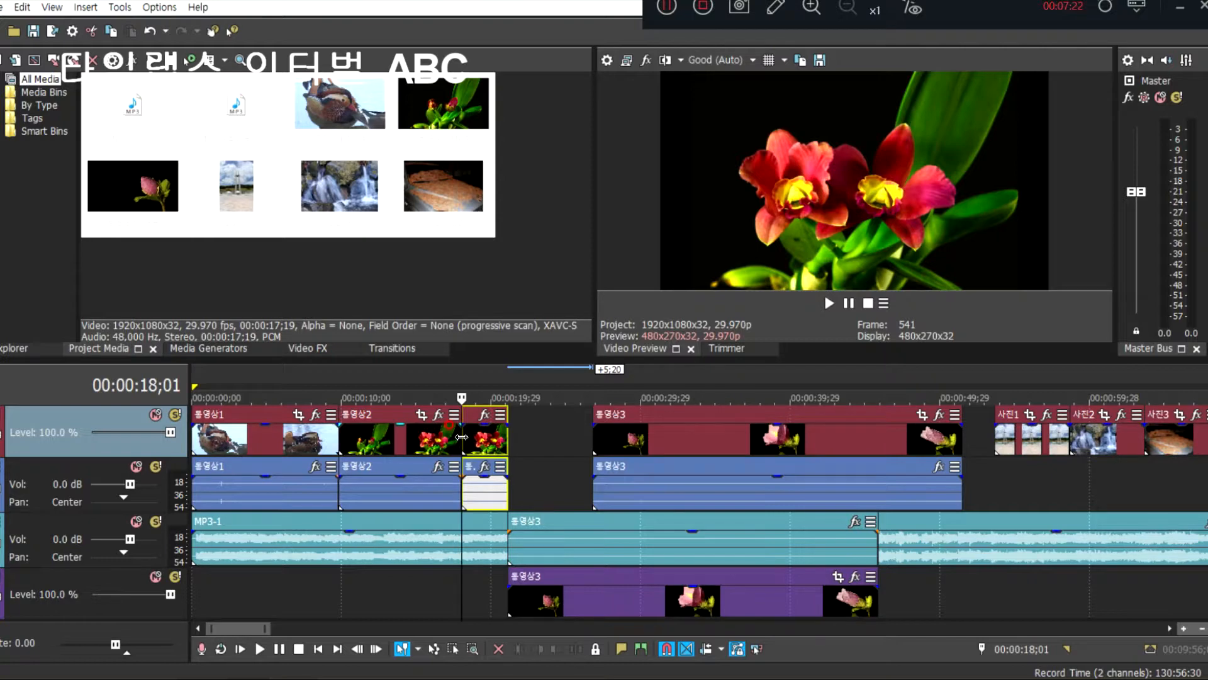
key(ctrl+z)
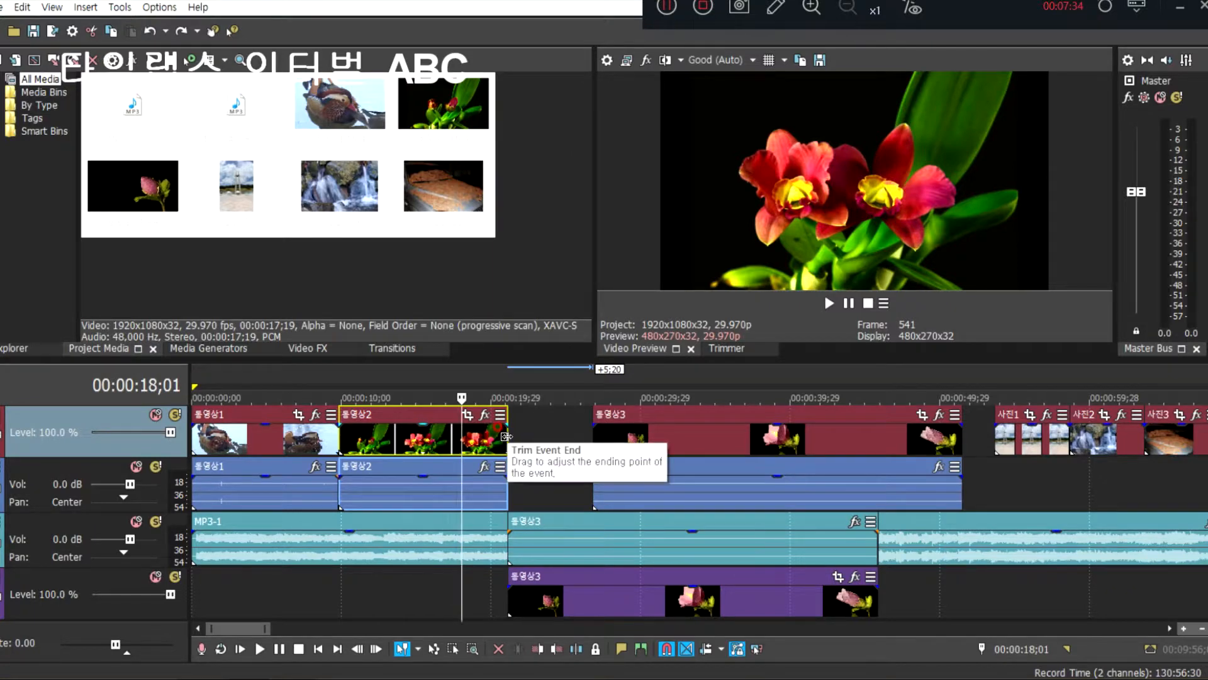
Try trimming first the end and then the start of 동영상2 to the playhead at 00:00:18;01, undoing each trim.
mouse_move(506, 436)
mouse_down()
mouse_move(461, 436)
mouse_move(506, 435)
mouse_up()
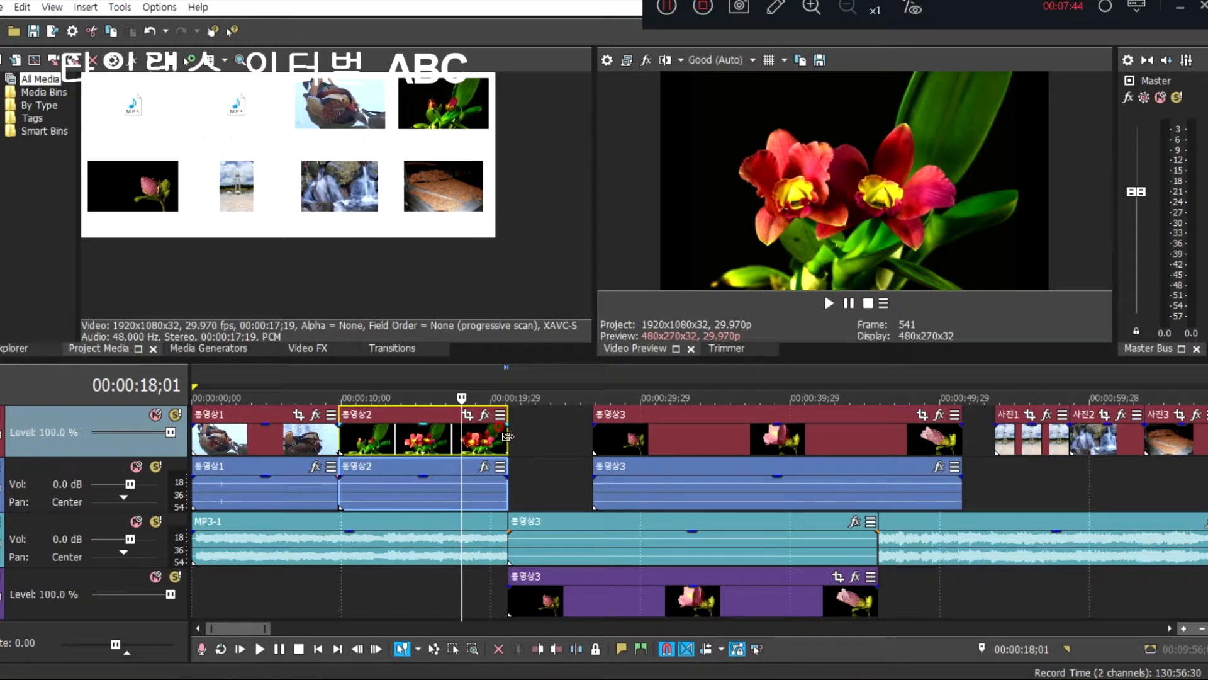
drag(507, 435, 468, 440)
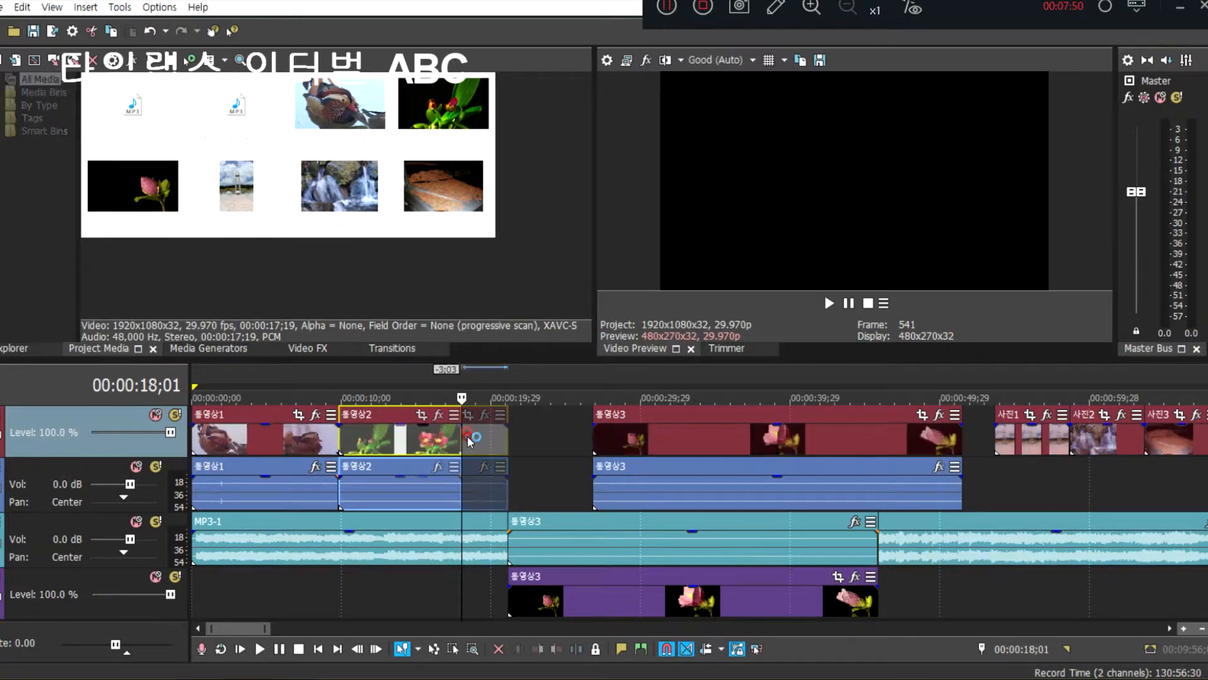
key(ctrl+z)
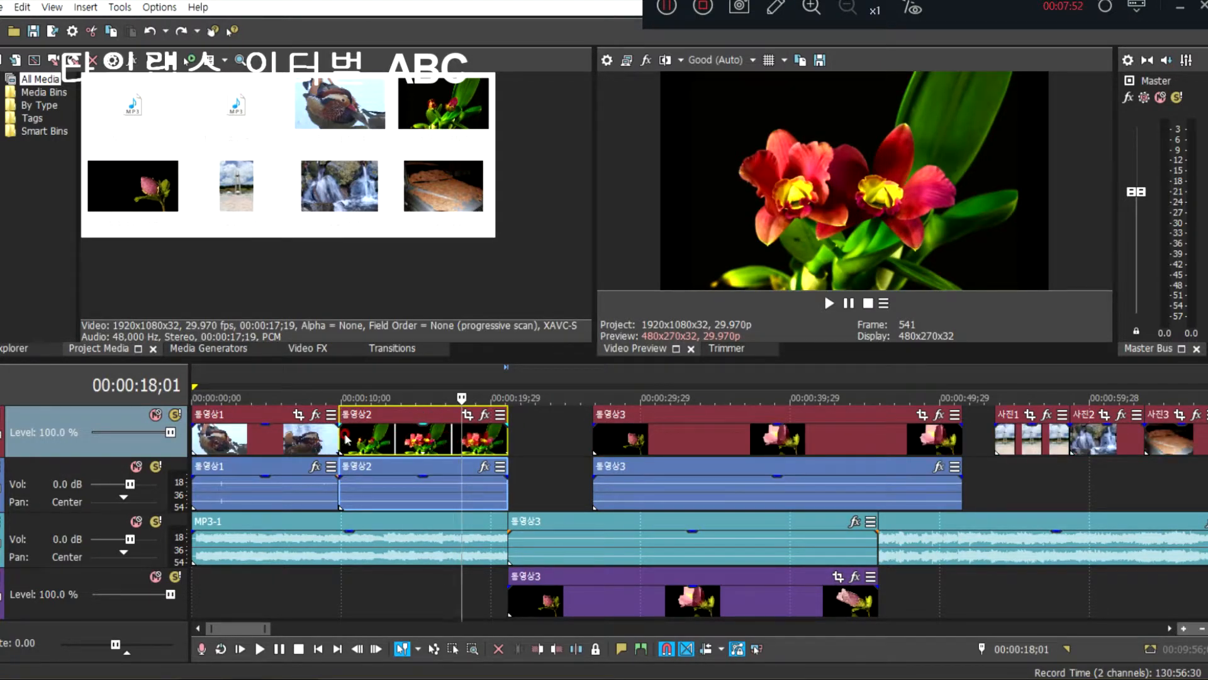
drag(341, 432, 461, 434)
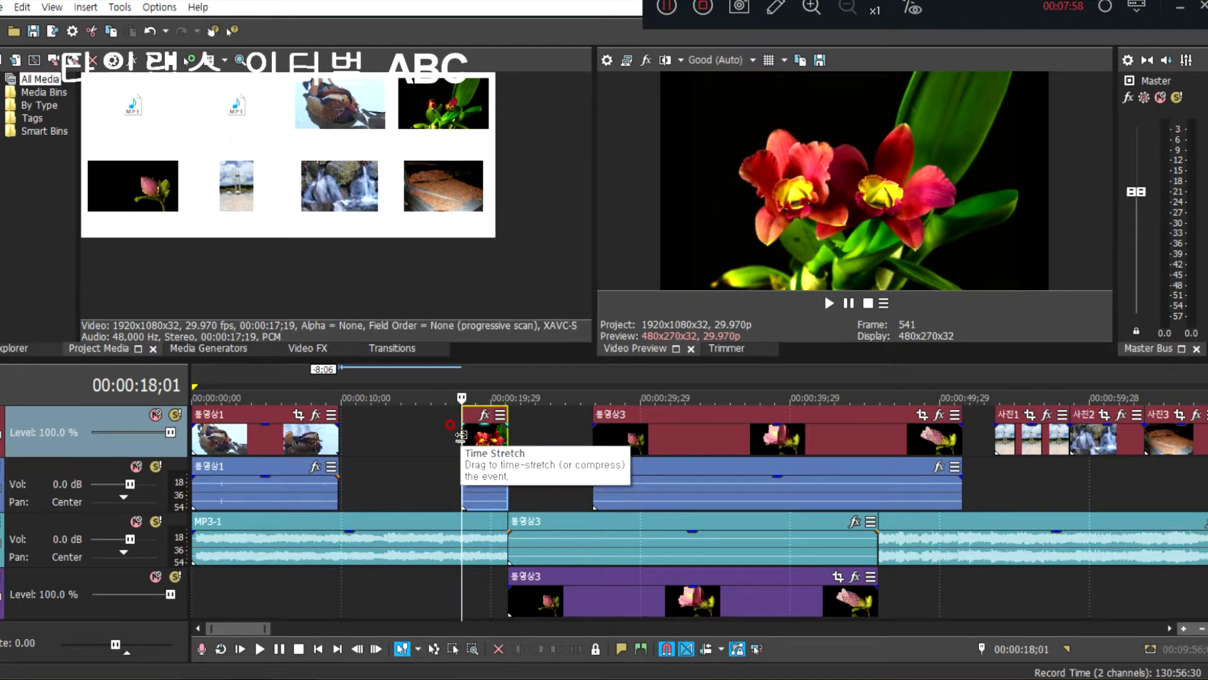
key(ctrl+z)
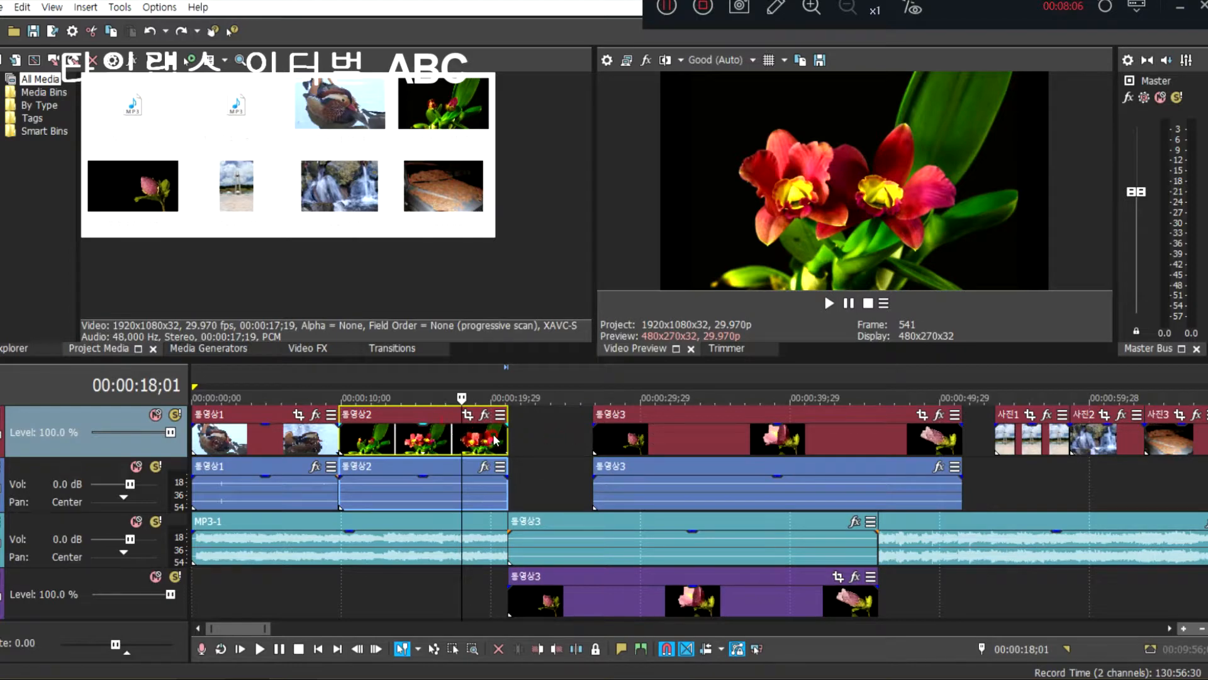
Trim the end of 동영상2 to 00:00:18;01 and move the upper 동영상3 clip 8:23 earlier to start there.
drag(507, 435, 462, 434)
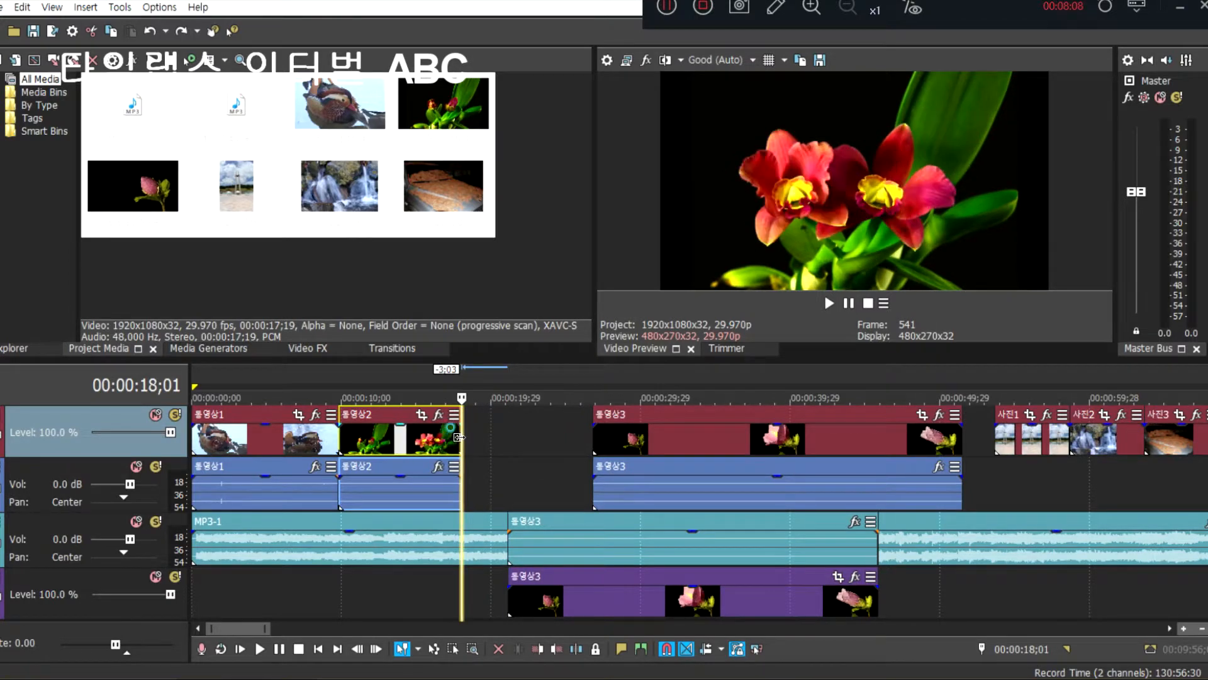
drag(697, 432, 568, 435)
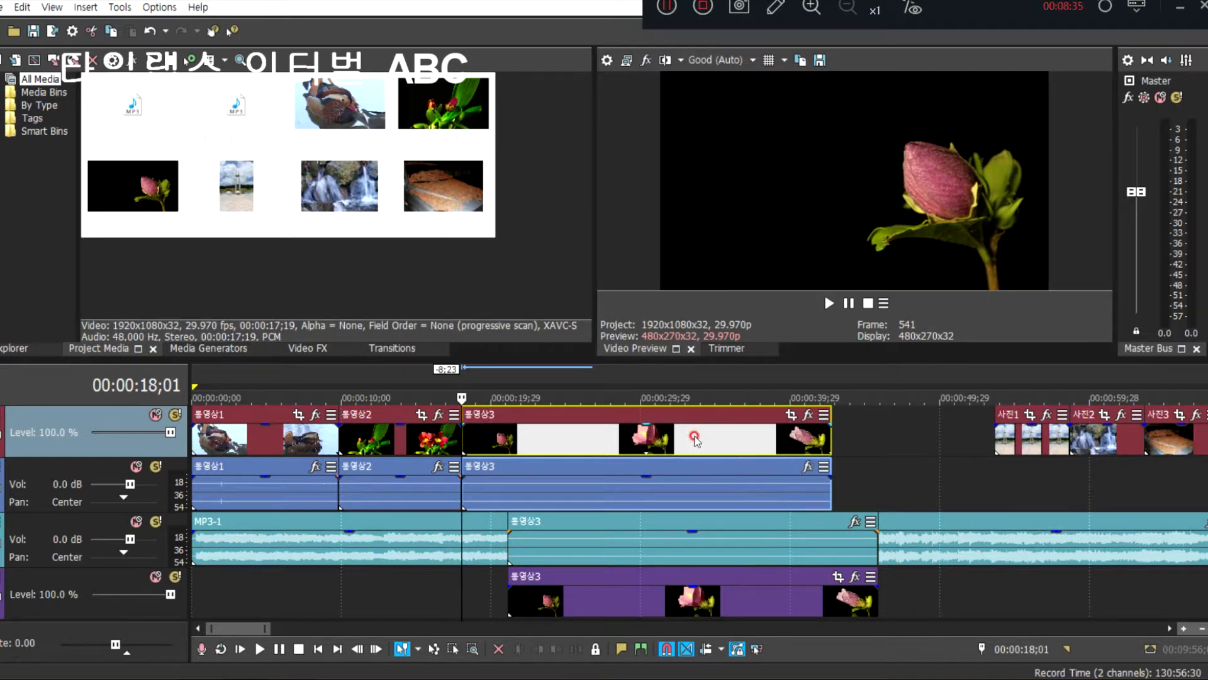
mouse_move(694, 439)
mouse_down()
mouse_move(751, 438)
mouse_move(688, 440)
mouse_up()
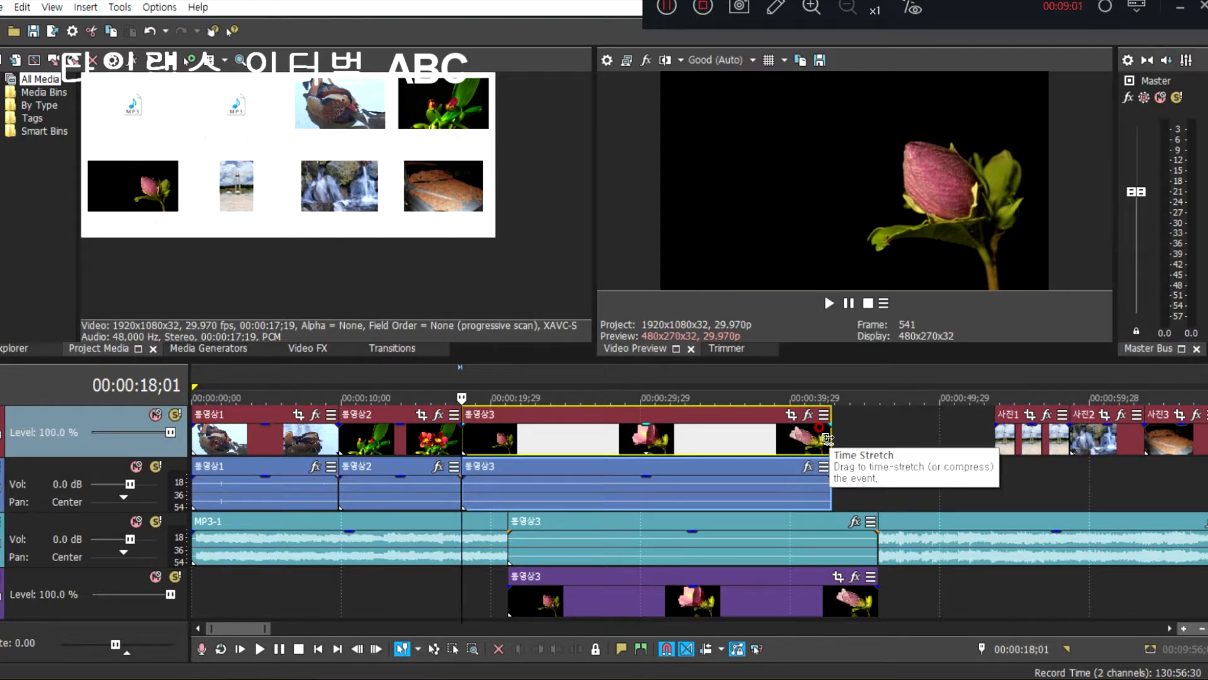
Time-stretch the end of the upper 동영상3 clip to slow it to 77.3%, and compress it to 138.0%.
drag(828, 437, 935, 483)
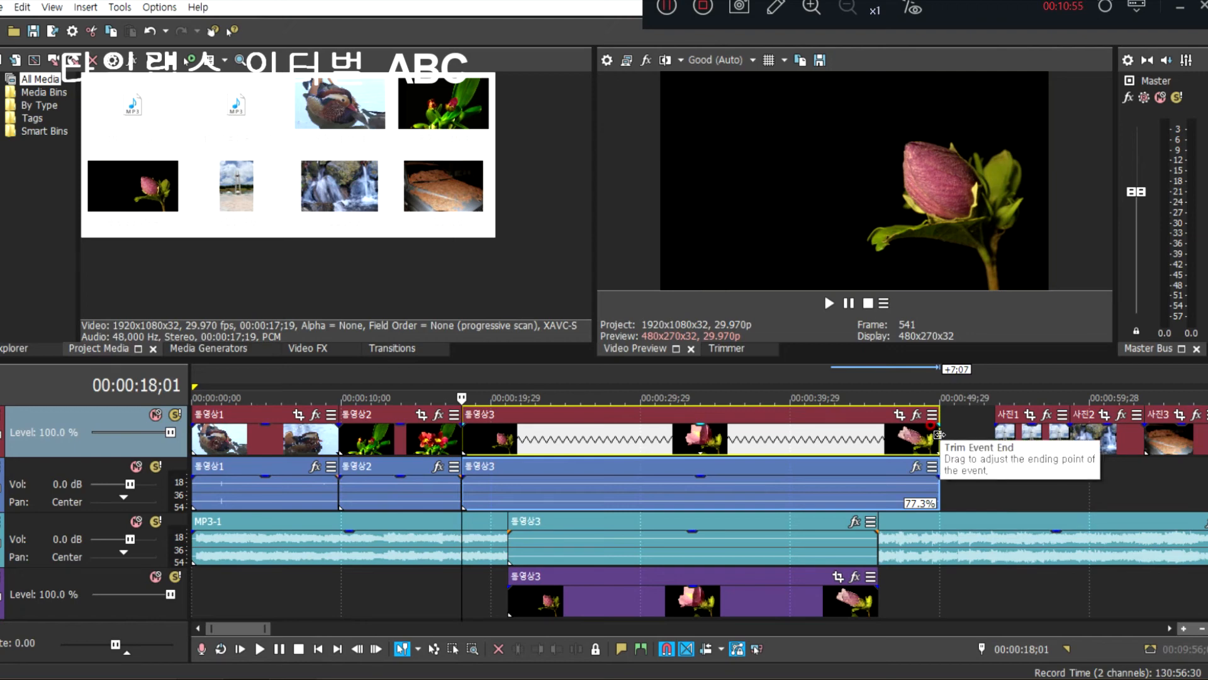
drag(937, 434, 728, 436)
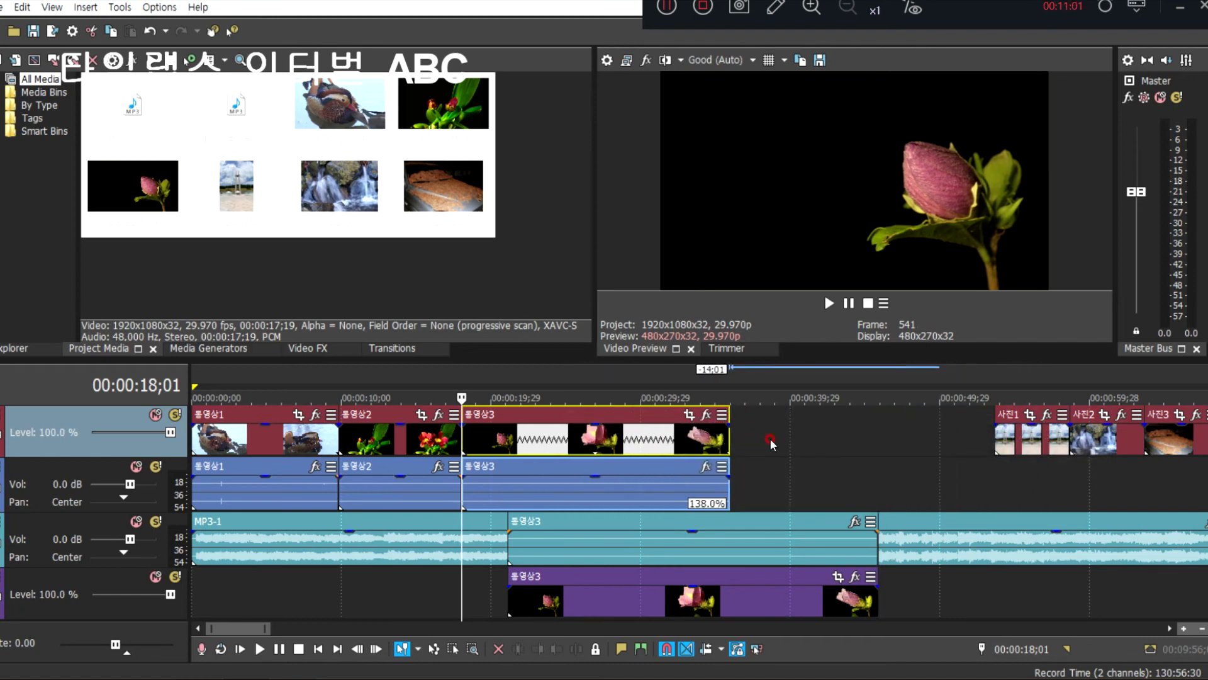